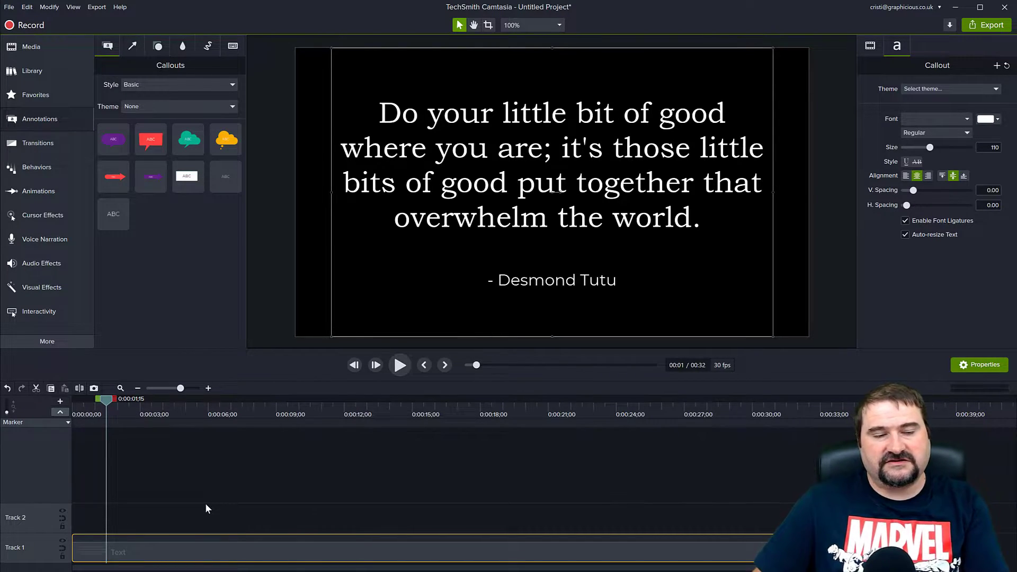
- Add a dark rectangle from Shapes (Style: All) over the quote's third line on Track 2
{"action": "left_click", "coordinate": [44, 124]}
{"action": "left_click", "coordinate": [43, 122]}
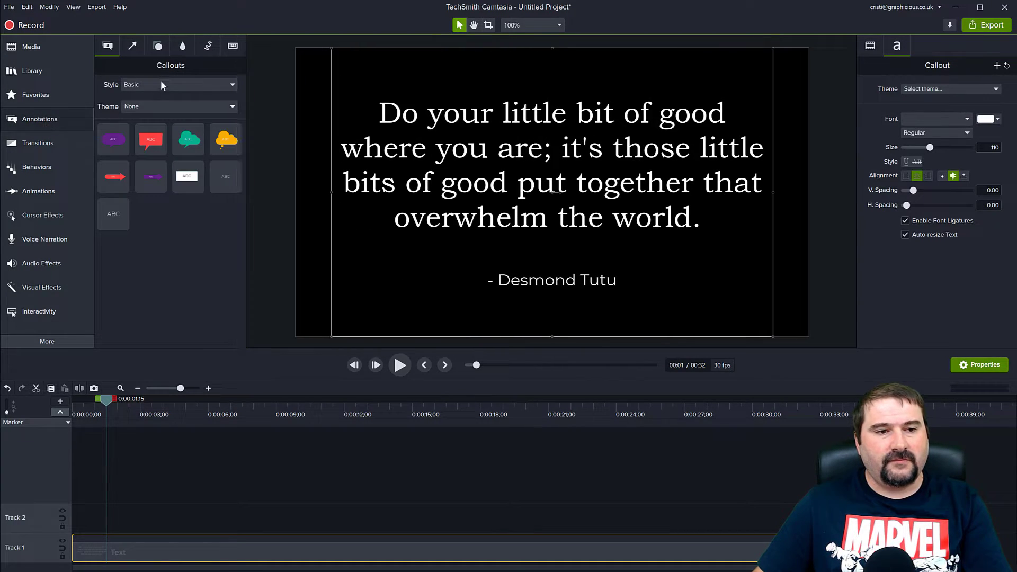
{"action": "left_click", "coordinate": [159, 48]}
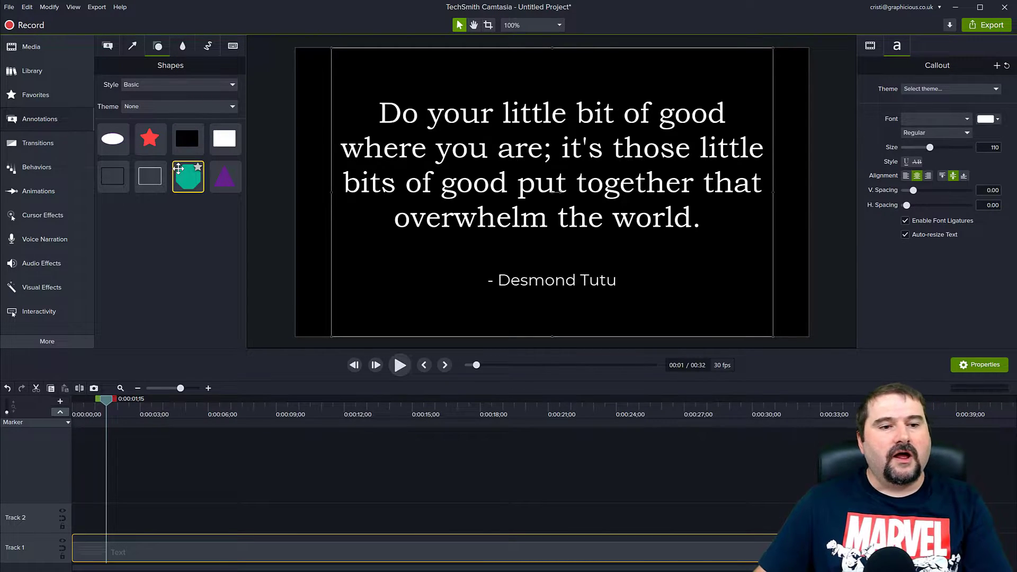
{"action": "left_click", "coordinate": [153, 86]}
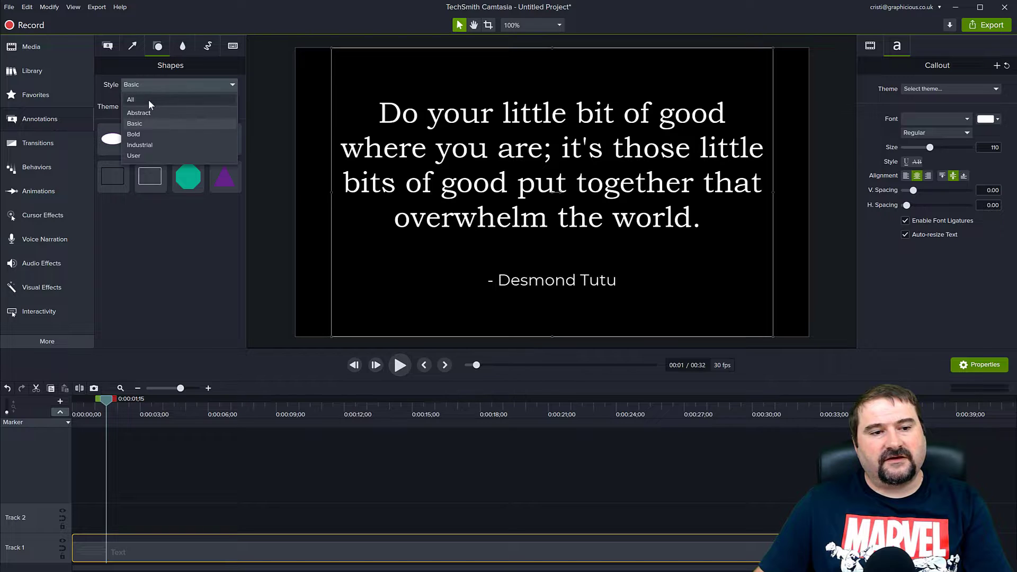
{"action": "left_click", "coordinate": [139, 99]}
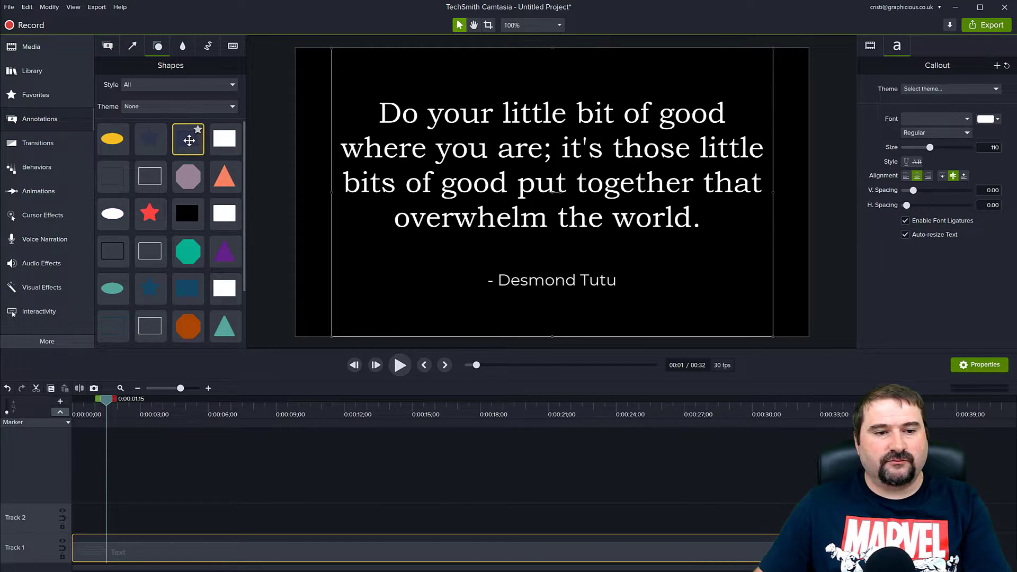
{"action": "left_click_drag", "start_coordinate": [191, 137], "coordinate": [553, 193]}
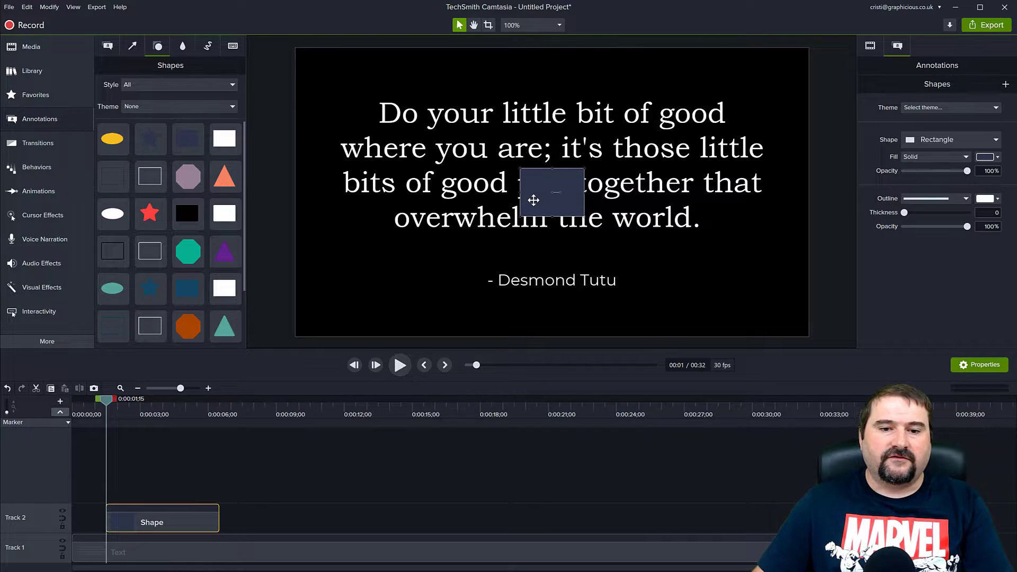
- Move the dark rectangle over 'little bit' and preview from the start to about 3 seconds
{"action": "left_click_drag", "start_coordinate": [534, 200], "coordinate": [619, 130]}
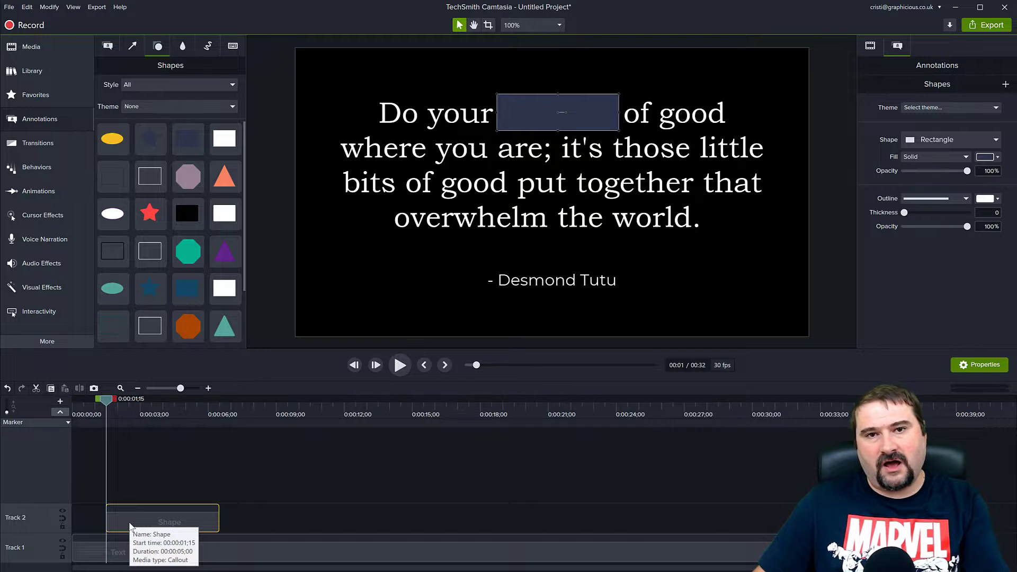
{"action": "left_click_drag", "start_coordinate": [107, 399], "coordinate": [73, 398]}
{"action": "left_click", "coordinate": [403, 367]}
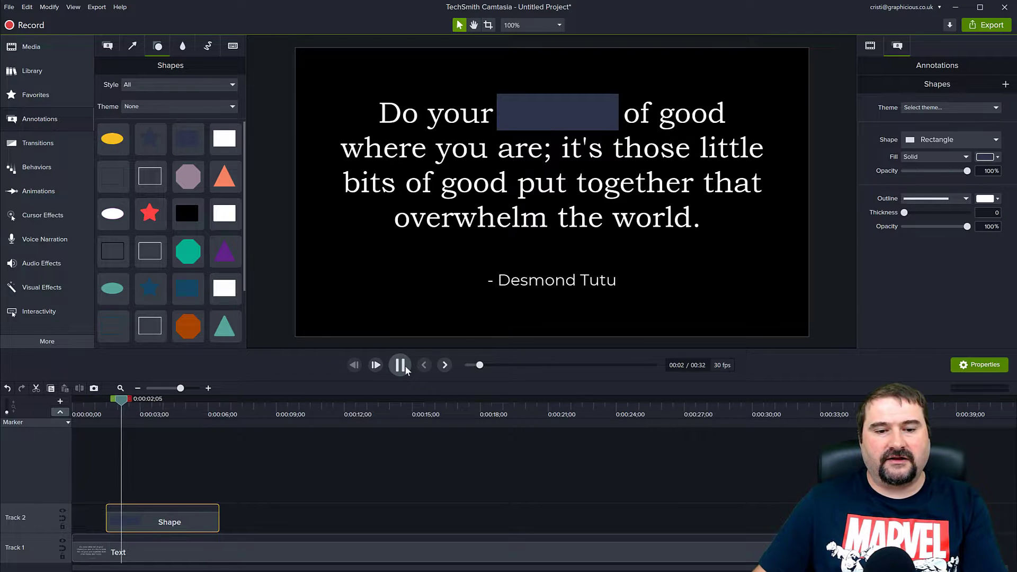
{"action": "left_click", "coordinate": [401, 366]}
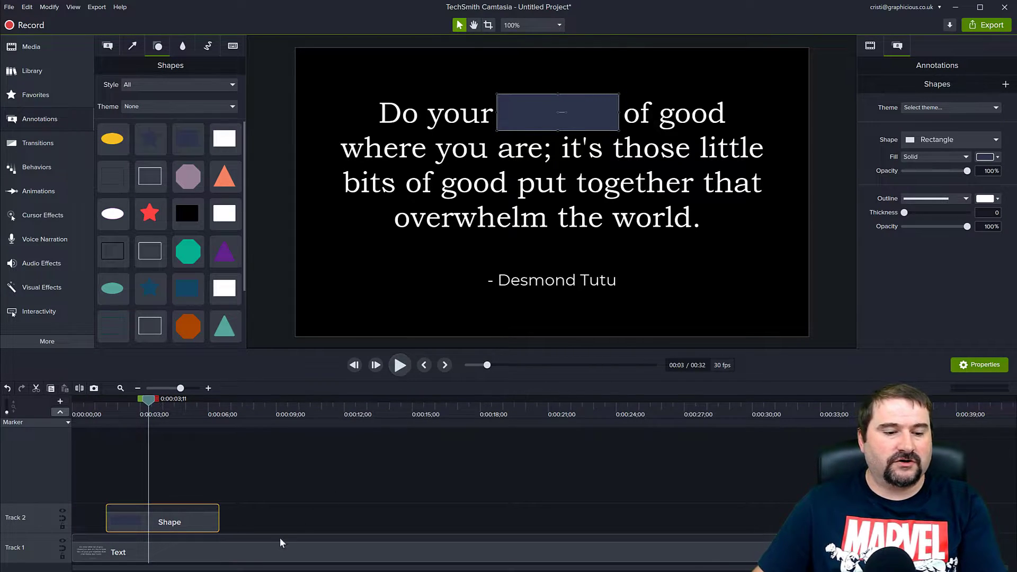
- Start the rectangle clip at about 3 seconds and rename the first track 'Quote'
{"action": "left_click_drag", "start_coordinate": [173, 521], "coordinate": [217, 520]}
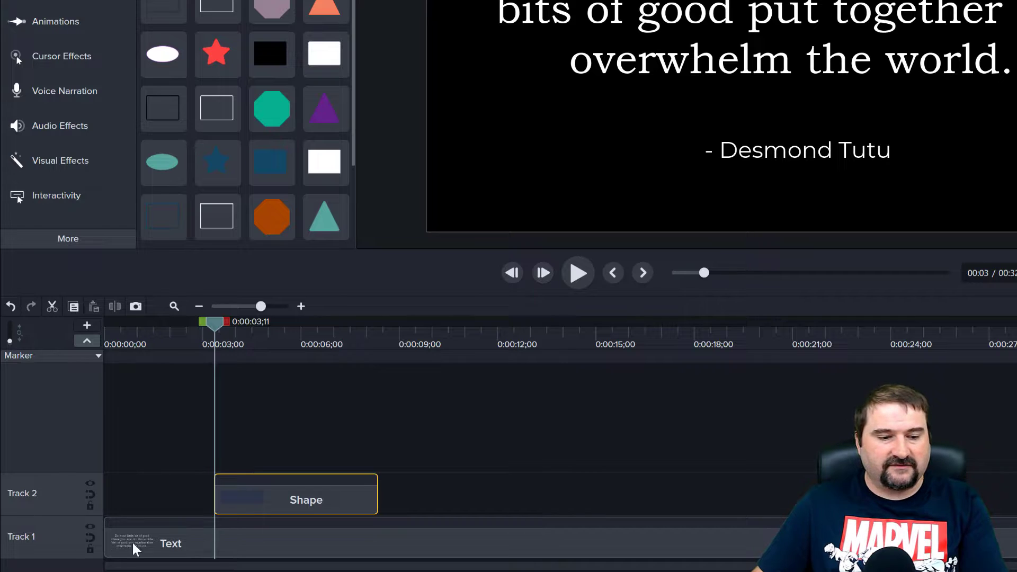
{"action": "double_click", "coordinate": [22, 537]}
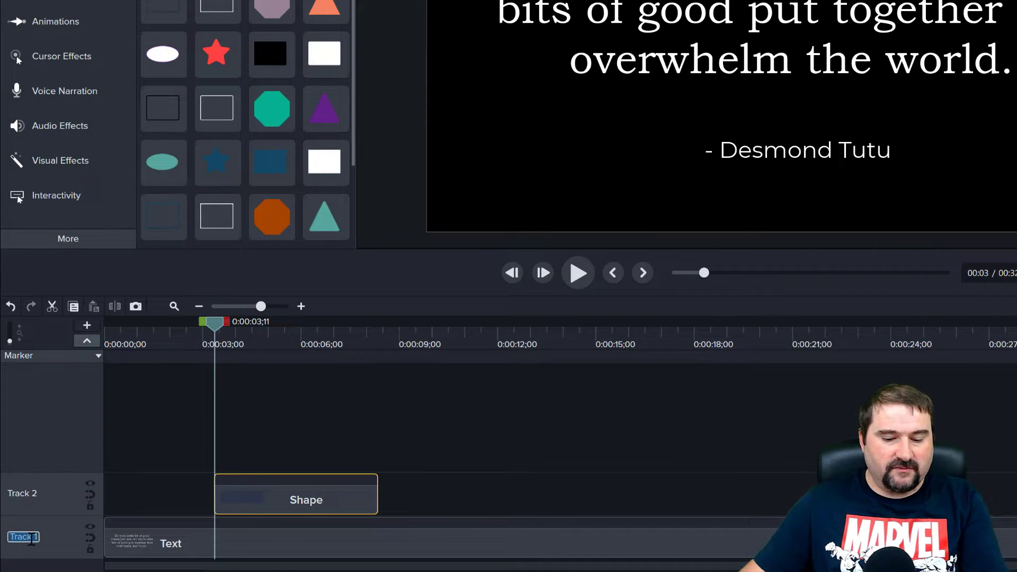
{"action": "type", "text": "Qu"}
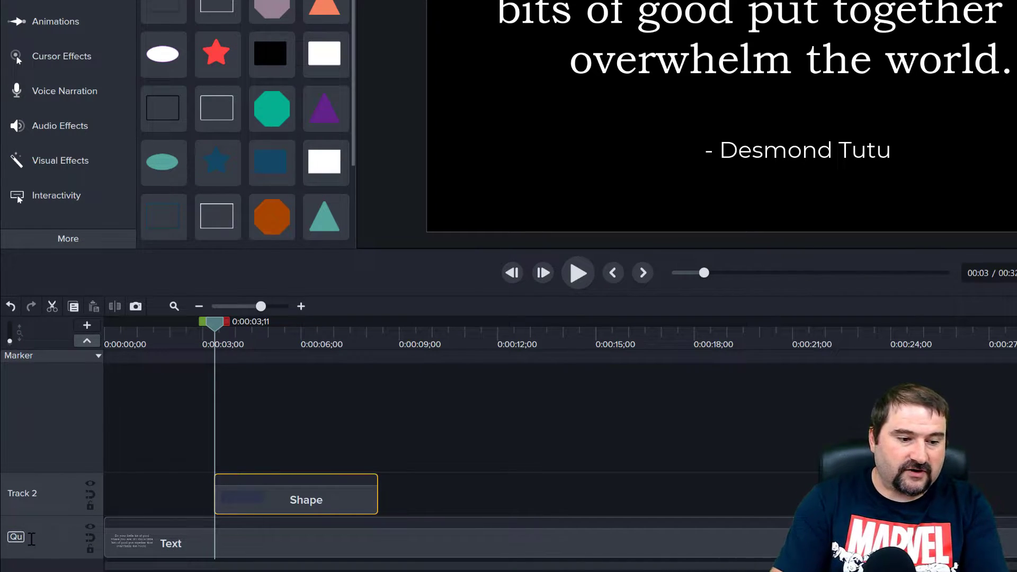
{"action": "type", "text": "ote"}
{"action": "key", "text": "Return"}
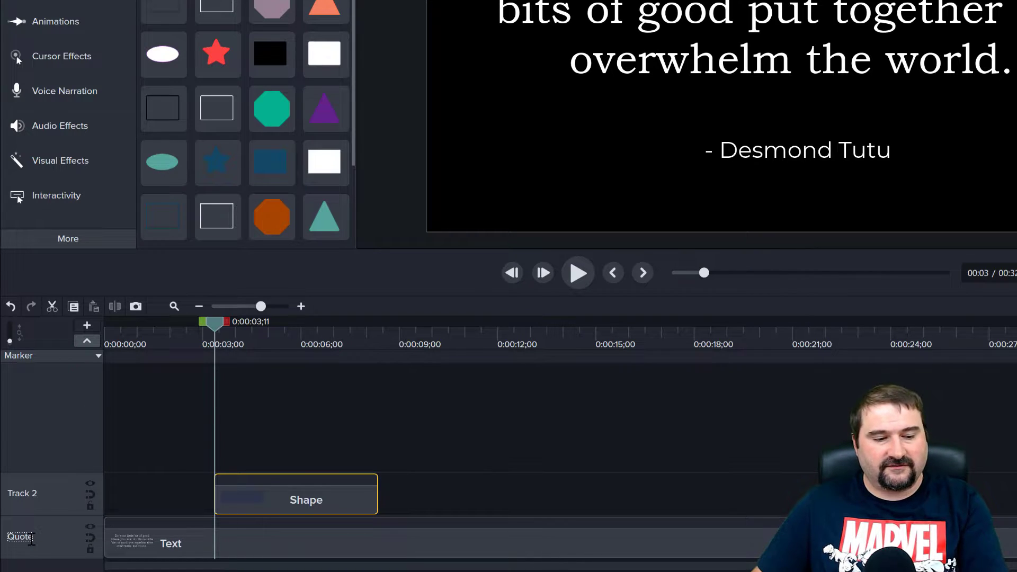
- Rename the second track 'Highlights' and move it below the Quote track
{"action": "double_click", "coordinate": [24, 496]}
{"action": "type", "text": "H"}
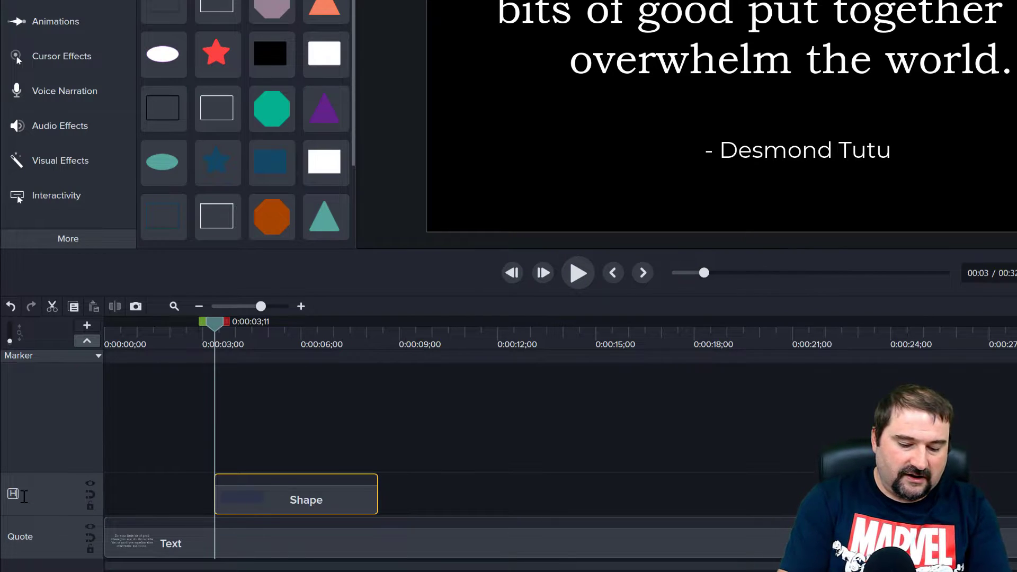
{"action": "type", "text": "ighlights"}
{"action": "key", "text": "Return"}
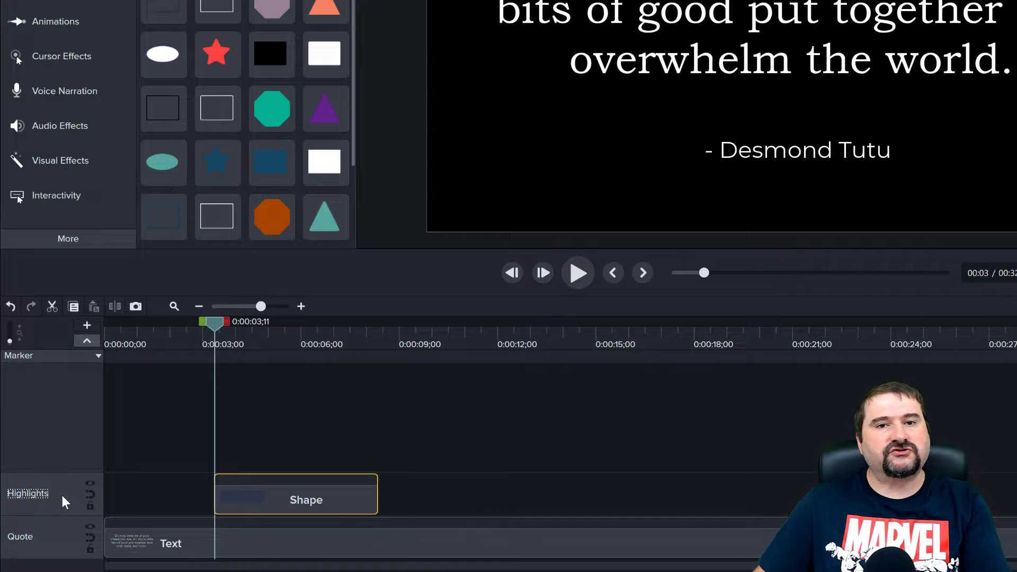
{"action": "left_click_drag", "start_coordinate": [63, 497], "coordinate": [63, 552]}
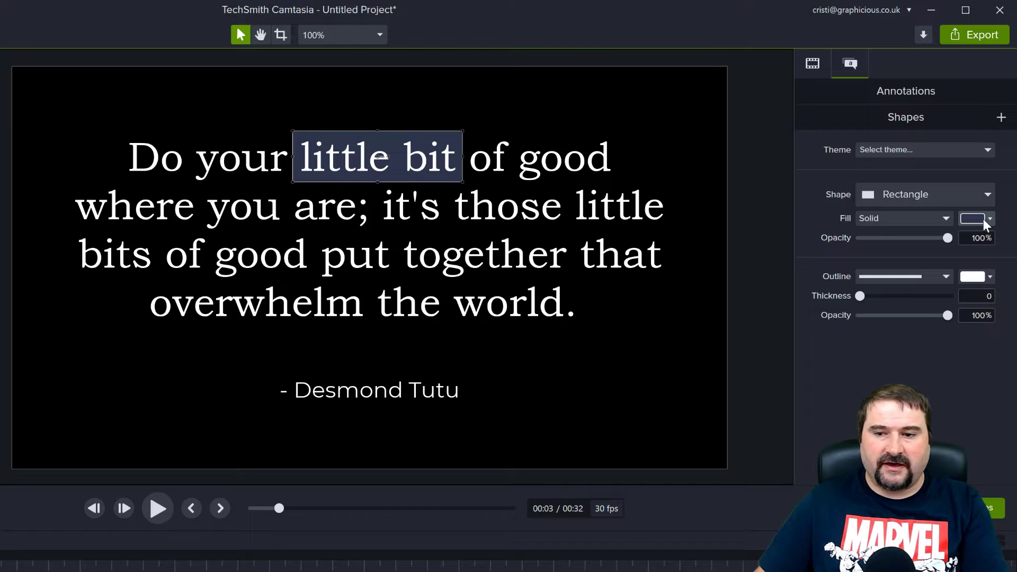
- Fill the rectangle behind 'little bit' with the green preset colour
{"action": "left_click", "coordinate": [983, 218]}
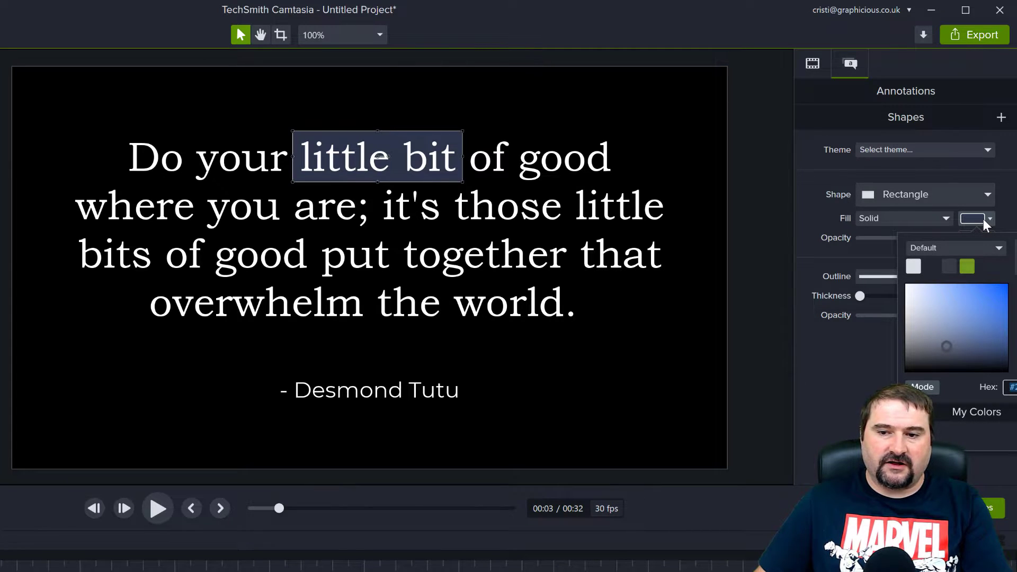
{"action": "left_click", "coordinate": [968, 266]}
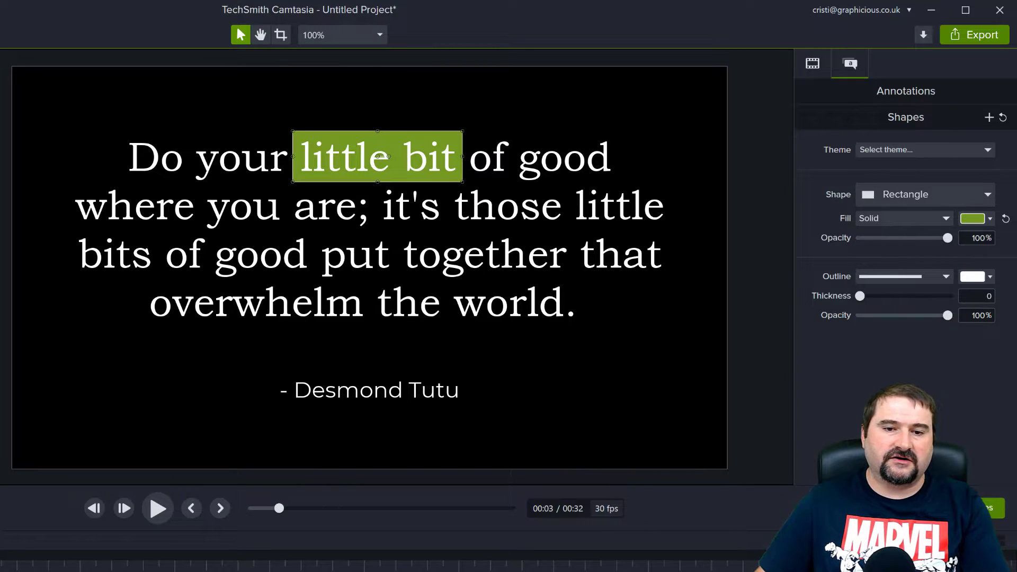
{"action": "left_click", "coordinate": [772, 388]}
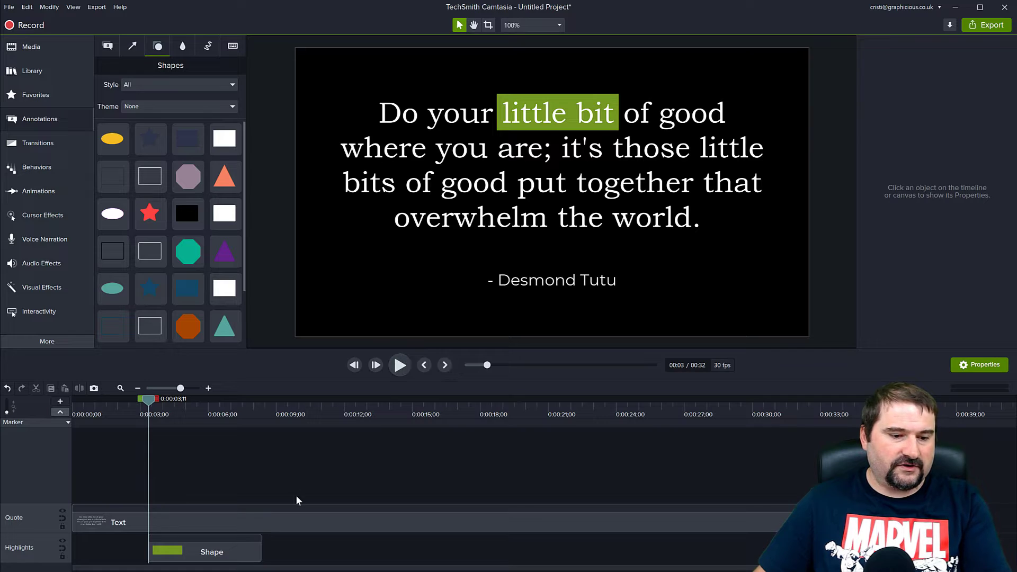
- Duplicate the green highlight clip at about 4 seconds onto a new Track 3
{"action": "left_click", "coordinate": [234, 557]}
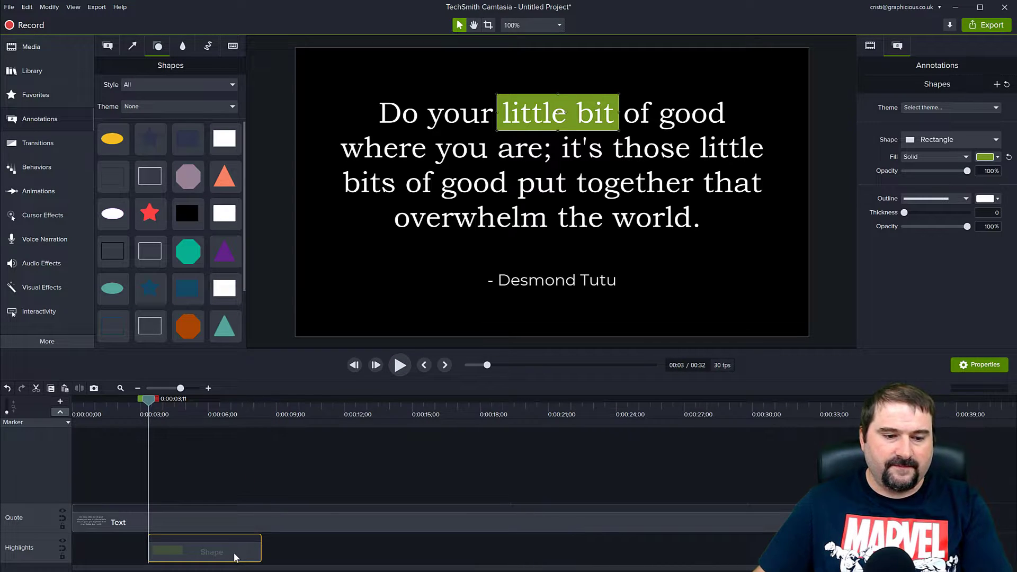
{"action": "left_click_drag", "start_coordinate": [148, 405], "coordinate": [205, 405]}
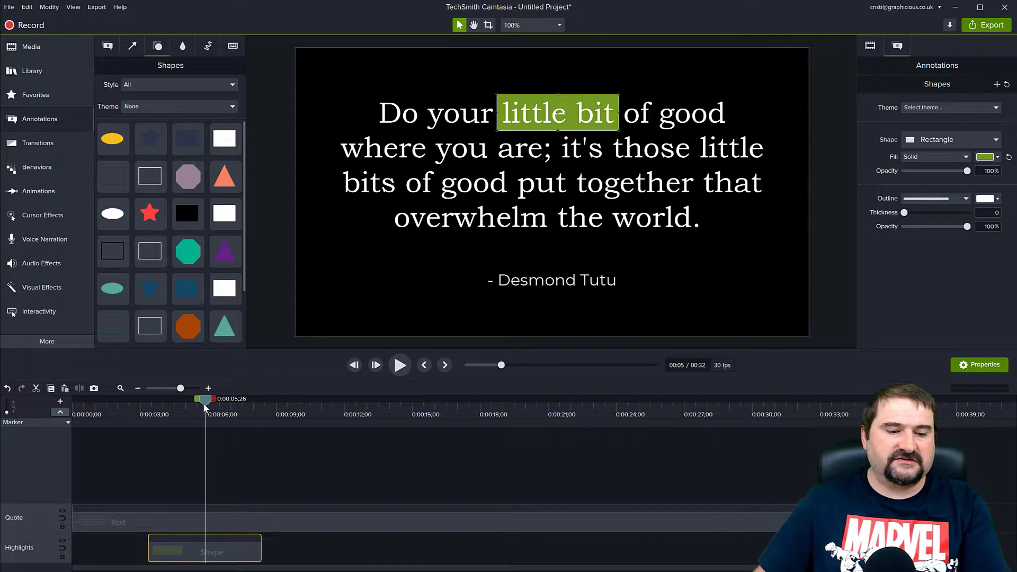
{"action": "left_click_drag", "start_coordinate": [202, 402], "coordinate": [180, 472]}
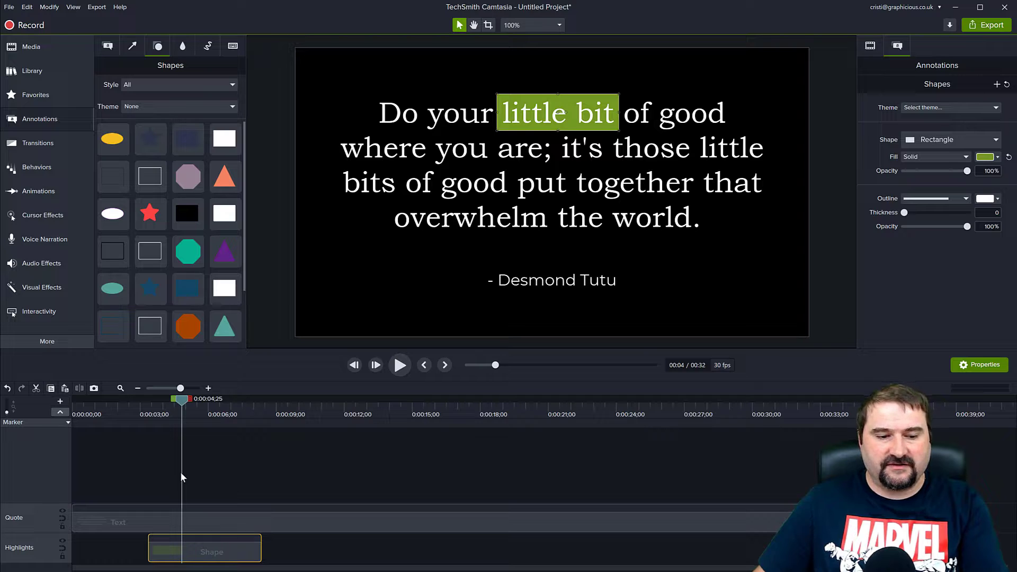
{"action": "mouse_move", "coordinate": [184, 402]}
{"action": "left_mouse_down"}
{"action": "mouse_move", "coordinate": [159, 416]}
{"action": "mouse_move", "coordinate": [181, 418]}
{"action": "left_mouse_up"}
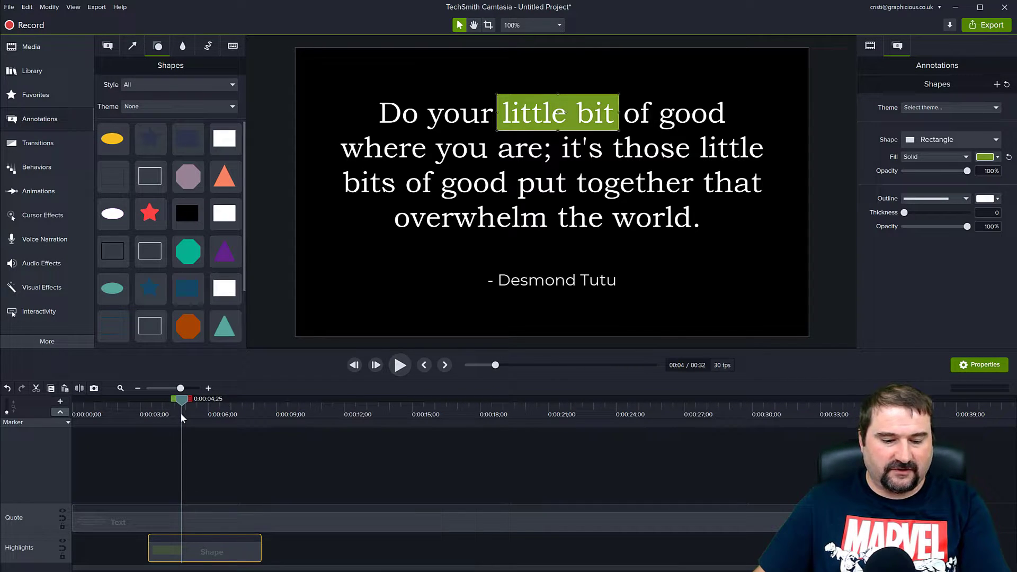
{"action": "key", "text": "ctrl+v"}
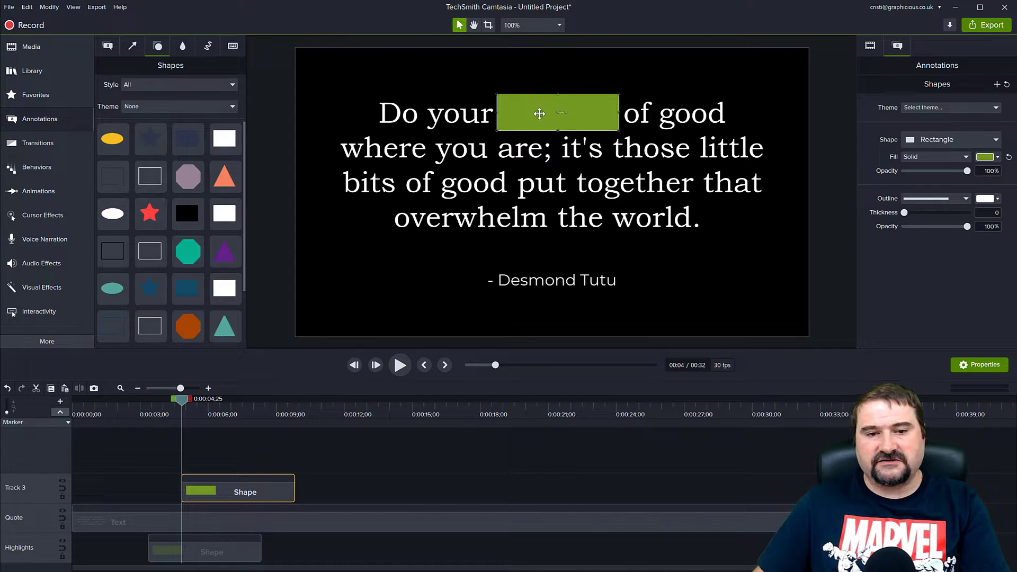
- Fit the copied highlight over 'where you are;' on the second line, layered beneath the text
{"action": "left_click_drag", "start_coordinate": [535, 115], "coordinate": [377, 153]}
{"action": "left_click_drag", "start_coordinate": [454, 154], "coordinate": [555, 157]}
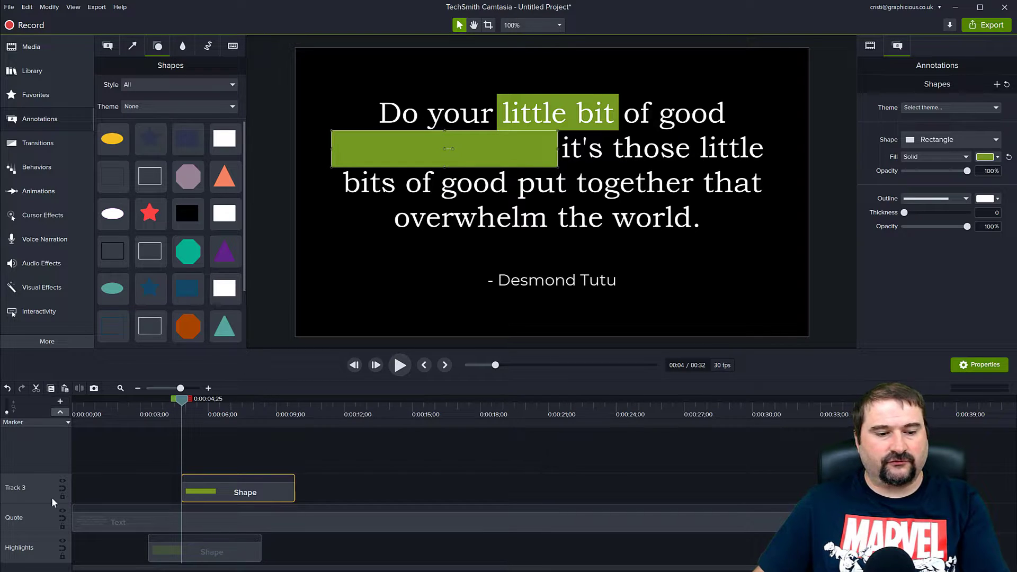
{"action": "left_click_drag", "start_coordinate": [33, 502], "coordinate": [40, 530]}
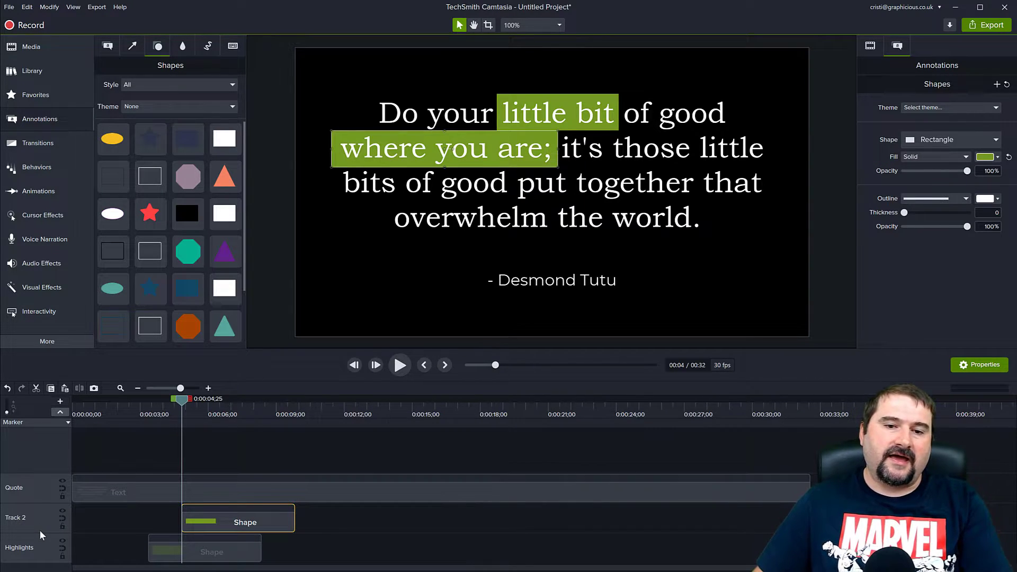
{"action": "left_click", "coordinate": [265, 291]}
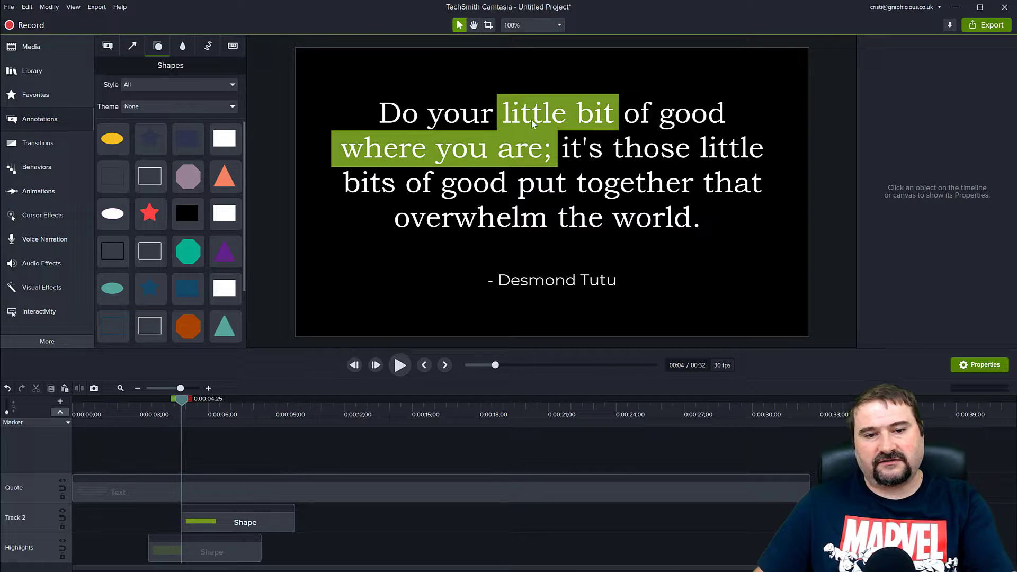
- Lower the top edges of the 'where you are;' and 'little bit' highlights slightly
{"action": "left_click", "coordinate": [467, 141]}
{"action": "left_click", "coordinate": [219, 519]}
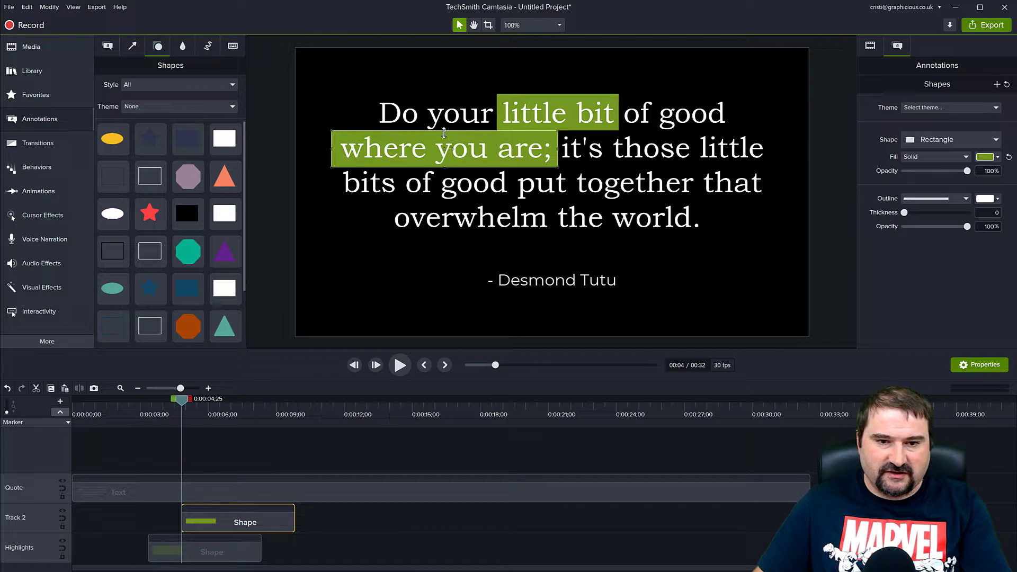
{"action": "left_click_drag", "start_coordinate": [444, 132], "coordinate": [444, 136]}
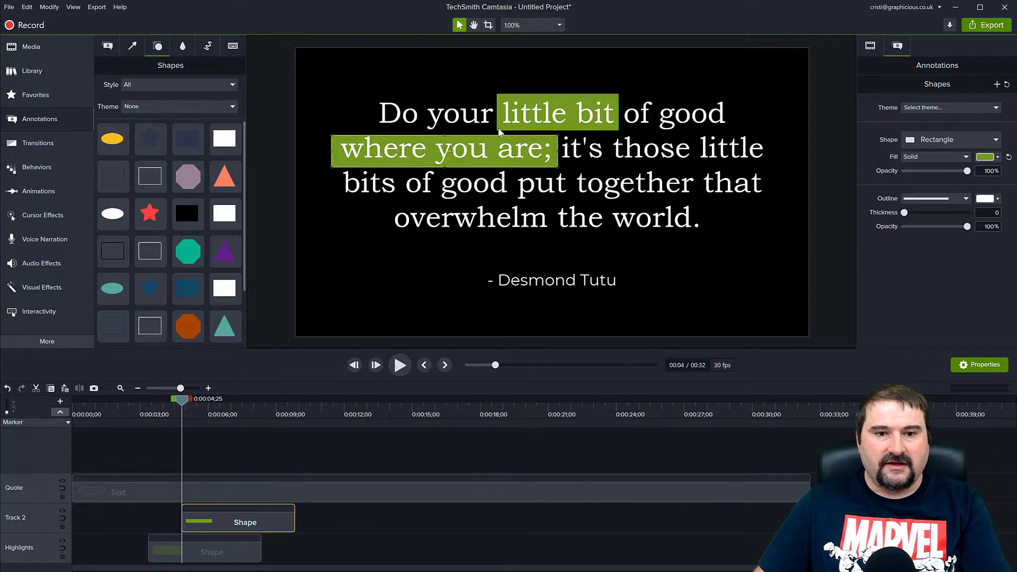
{"action": "left_click", "coordinate": [249, 548]}
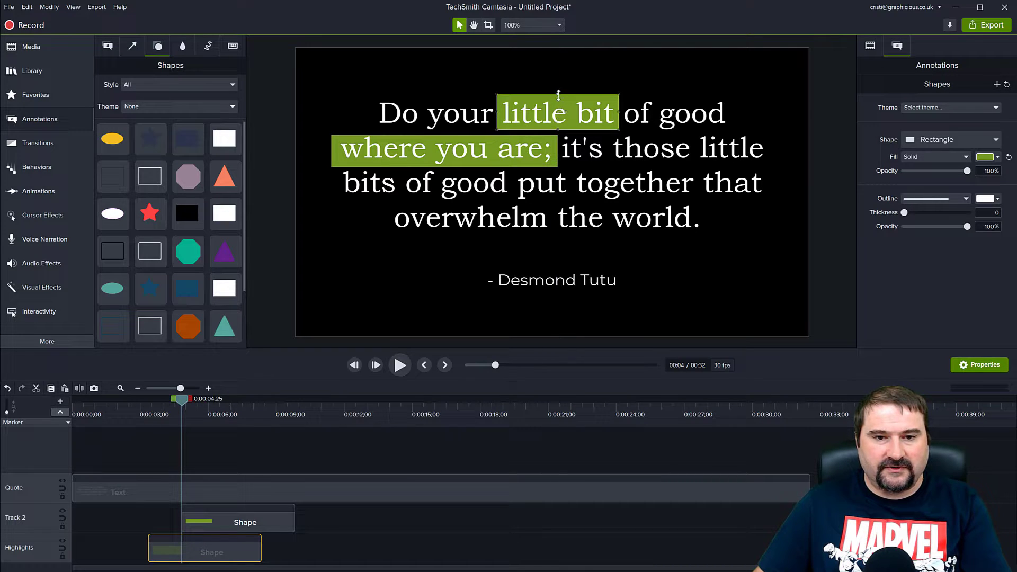
{"action": "left_click_drag", "start_coordinate": [559, 95], "coordinate": [557, 96]}
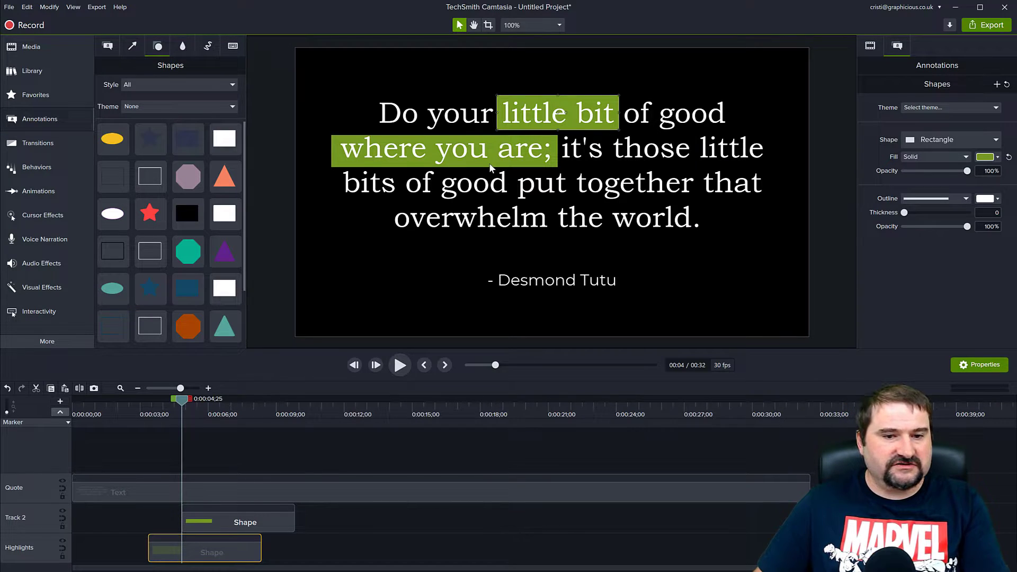
- Copy the rectangle, fit it over 'overwhelm', and layer it beneath the quote text
{"action": "left_click", "coordinate": [240, 515]}
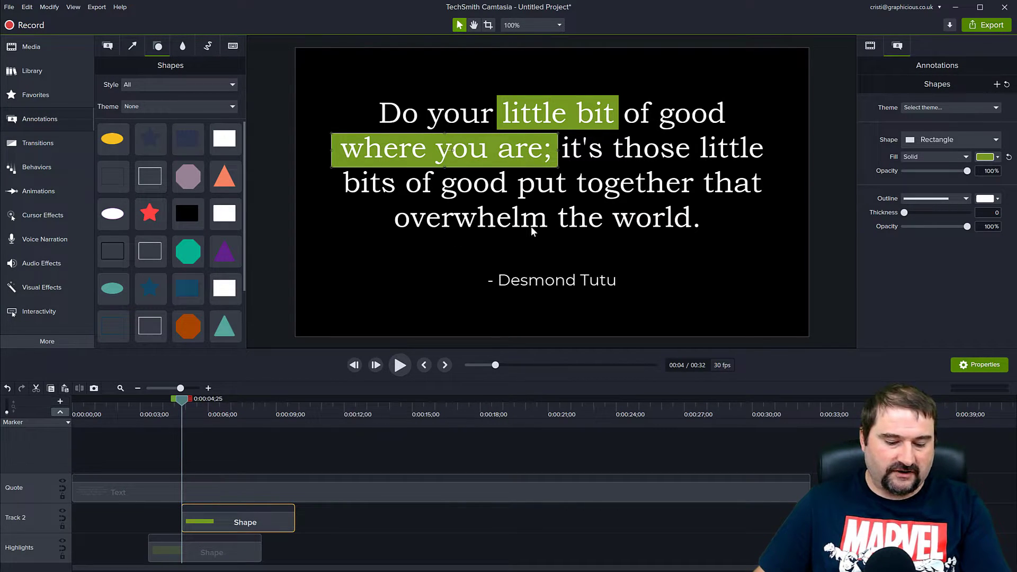
{"action": "key", "text": "ctrl+c"}
{"action": "key", "text": "ctrl+v"}
{"action": "left_click_drag", "start_coordinate": [464, 151], "coordinate": [531, 219]}
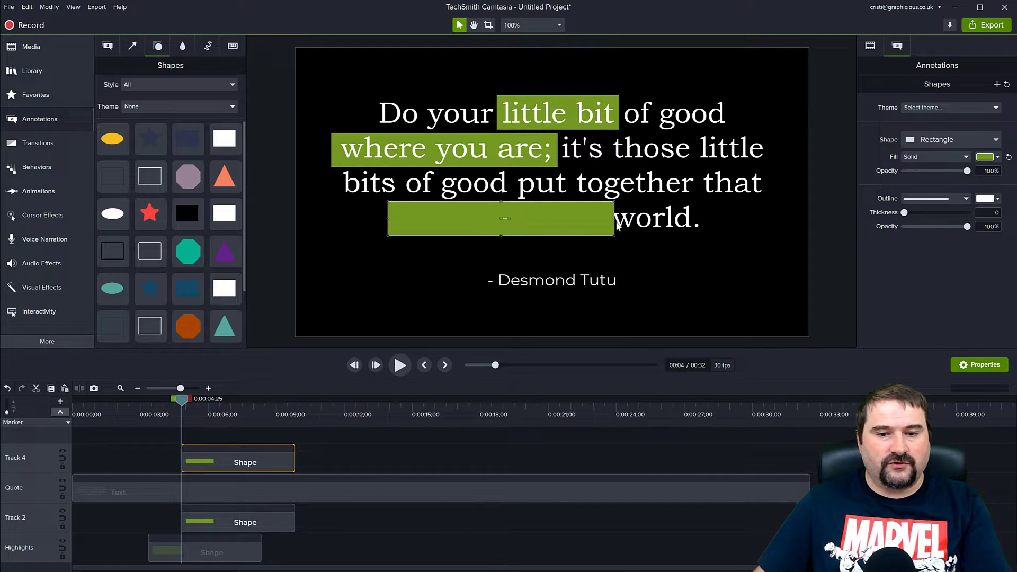
{"action": "left_click_drag", "start_coordinate": [614, 218], "coordinate": [551, 223]}
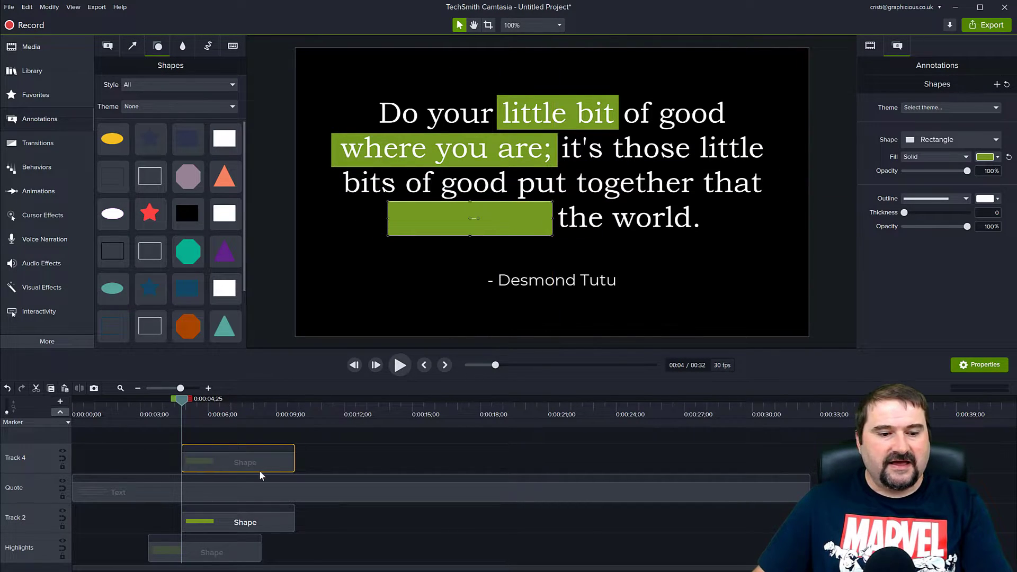
{"action": "left_click_drag", "start_coordinate": [45, 476], "coordinate": [45, 498]}
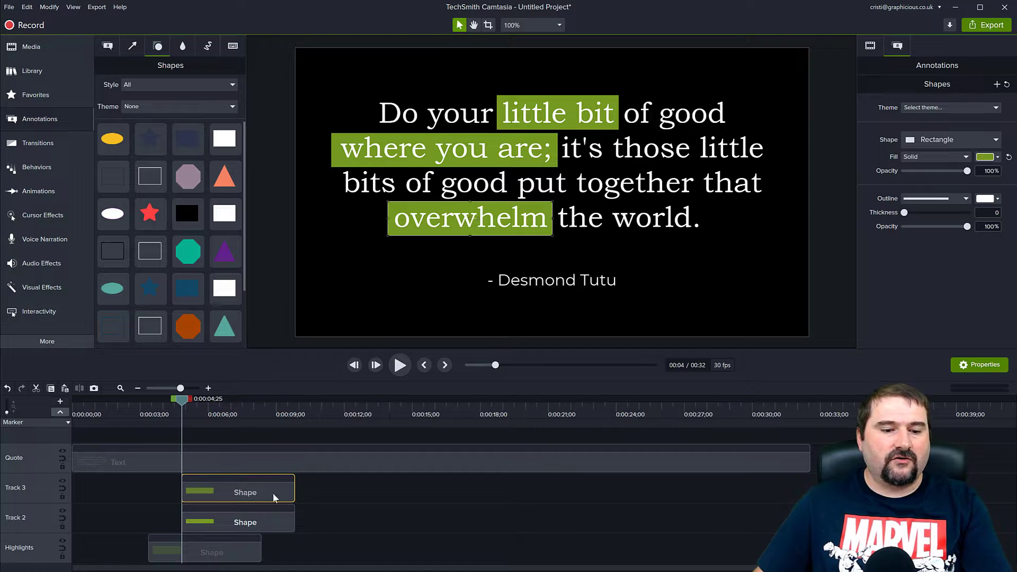
- Delay the 'overwhelm' highlight and extend it and the 'where you are;' clip to about 21 seconds
{"action": "left_click_drag", "start_coordinate": [259, 492], "coordinate": [300, 495]}
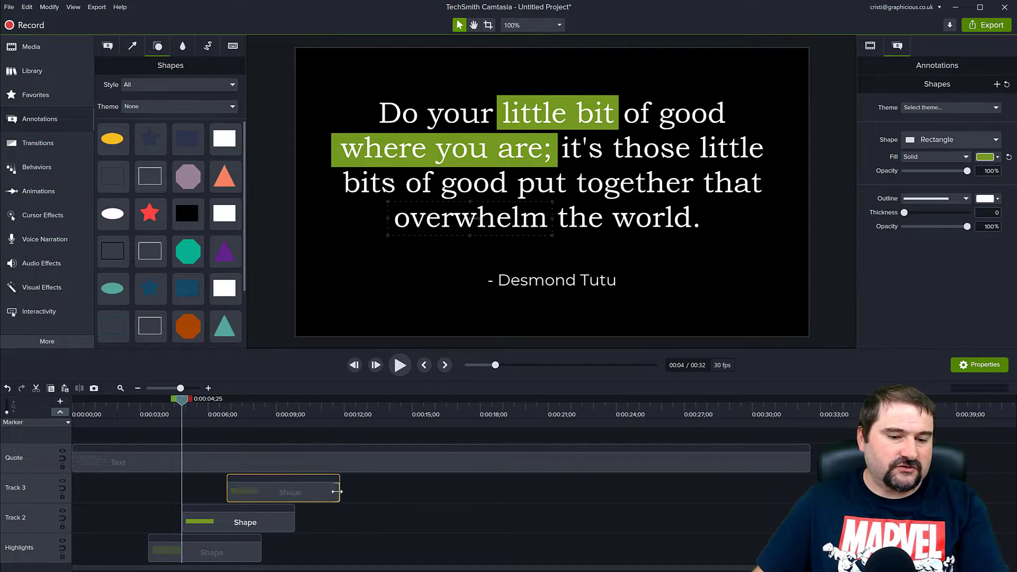
{"action": "left_click_drag", "start_coordinate": [340, 491], "coordinate": [555, 491]}
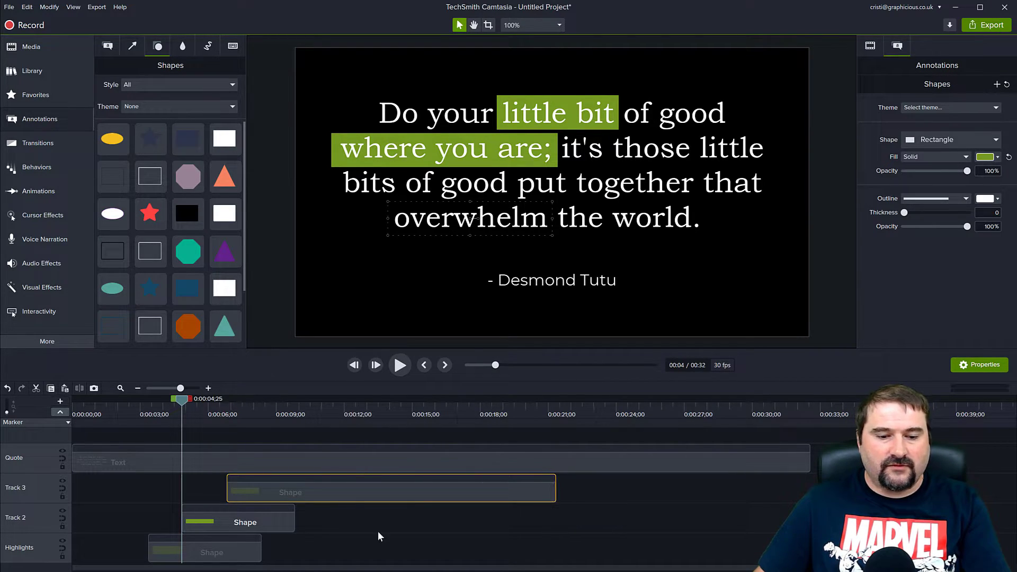
{"action": "left_click_drag", "start_coordinate": [294, 522], "coordinate": [556, 524]}
- Extend the 'little bit' highlight to end at about 0:21 with the others, then preview
{"action": "left_click_drag", "start_coordinate": [260, 555], "coordinate": [555, 554]}
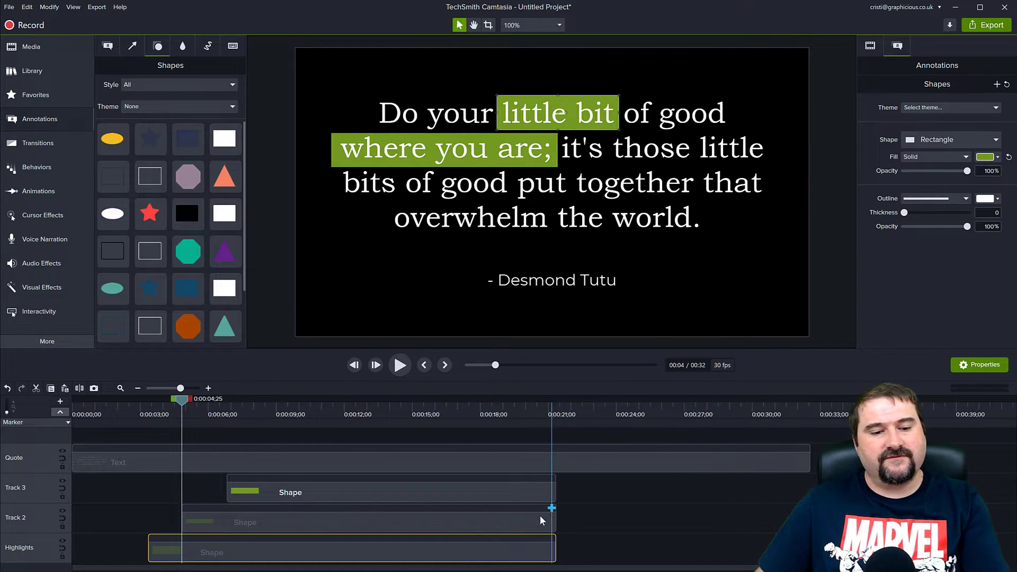
{"action": "left_click_drag", "start_coordinate": [182, 403], "coordinate": [149, 413]}
{"action": "key", "text": "space"}
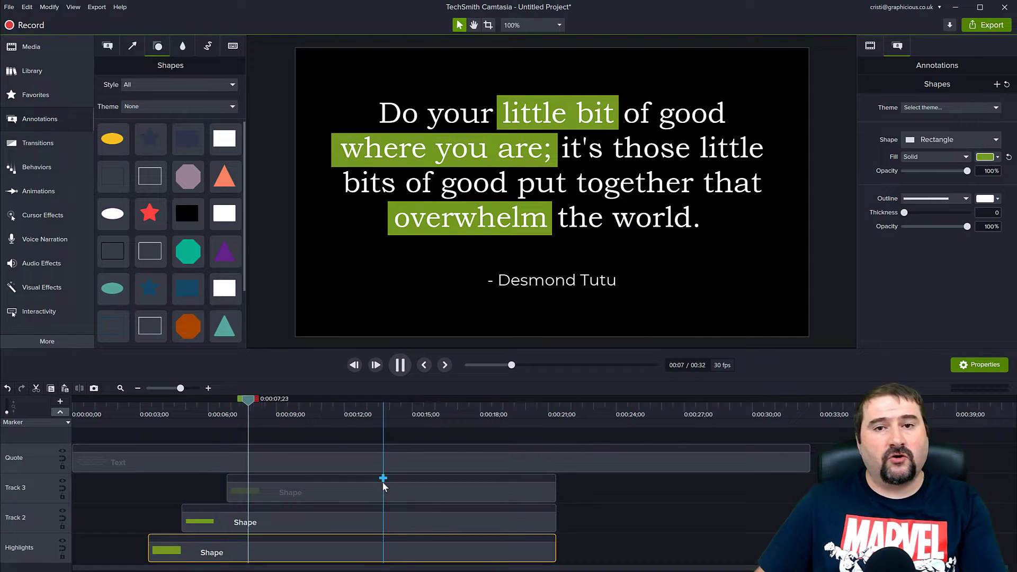
{"action": "key", "text": "space"}
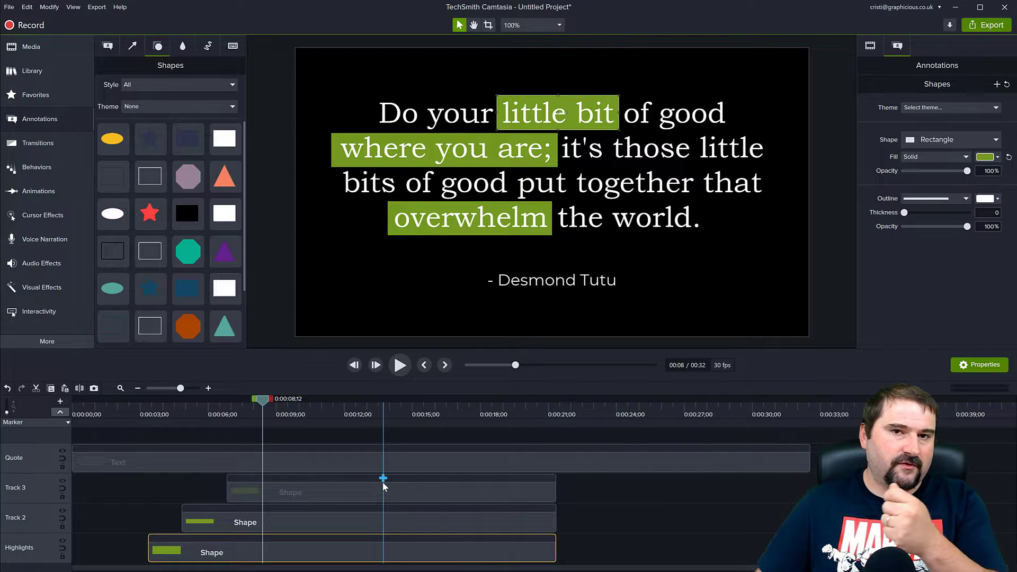
{"action": "left_click_drag", "start_coordinate": [383, 481], "coordinate": [382, 482]}
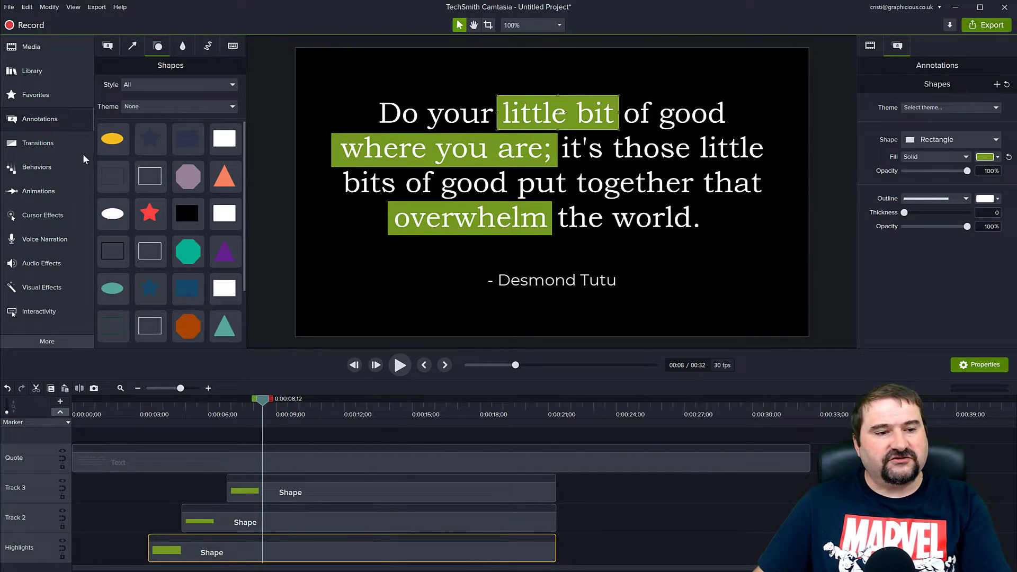
- Filter the Transitions library to show only Wipes
{"action": "left_click", "coordinate": [49, 144]}
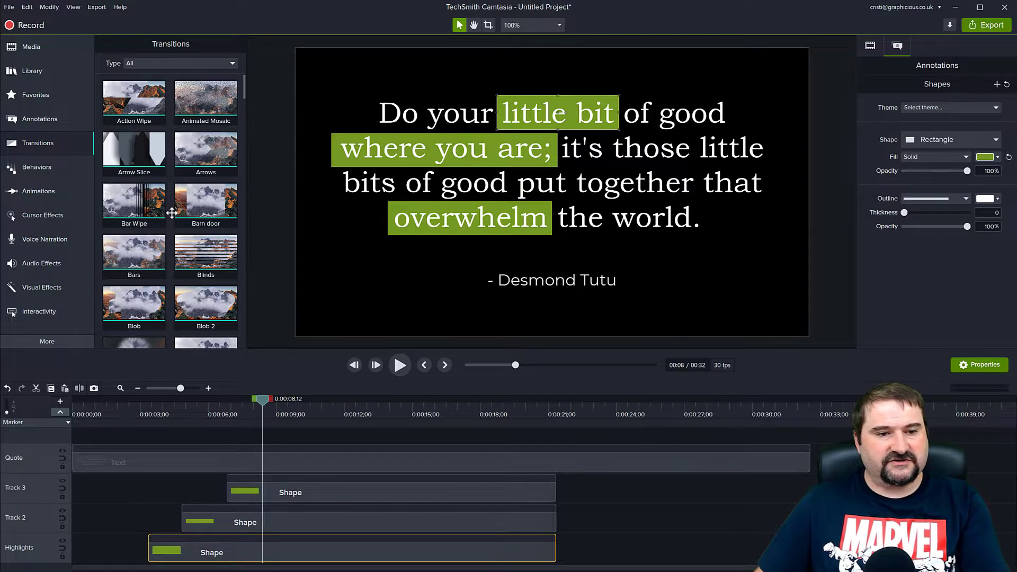
{"action": "left_click", "coordinate": [164, 64]}
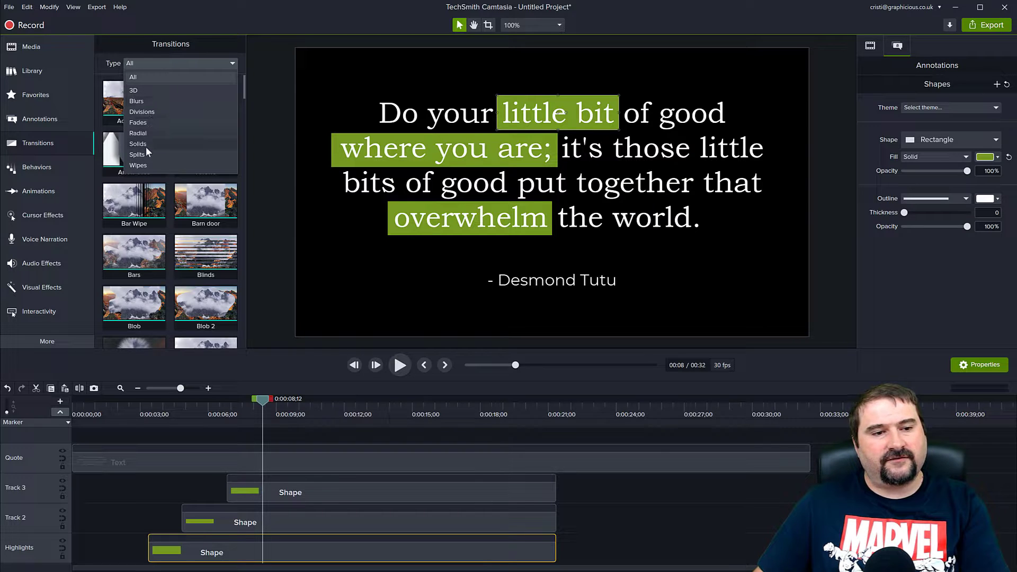
{"action": "left_click", "coordinate": [139, 166]}
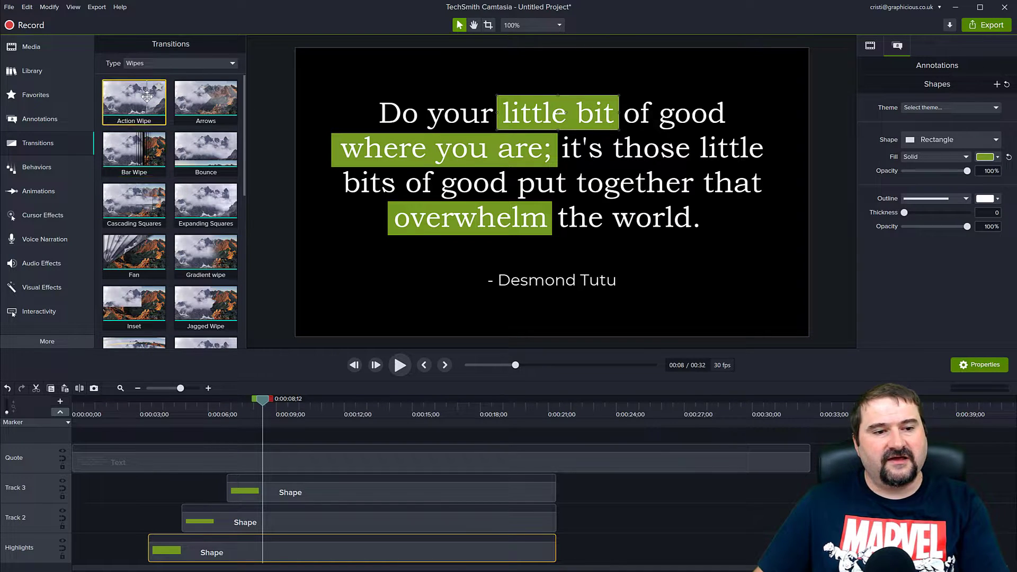
{"action": "scroll", "coordinate": [139, 180], "scroll_direction": "down", "scroll_amount": 3}
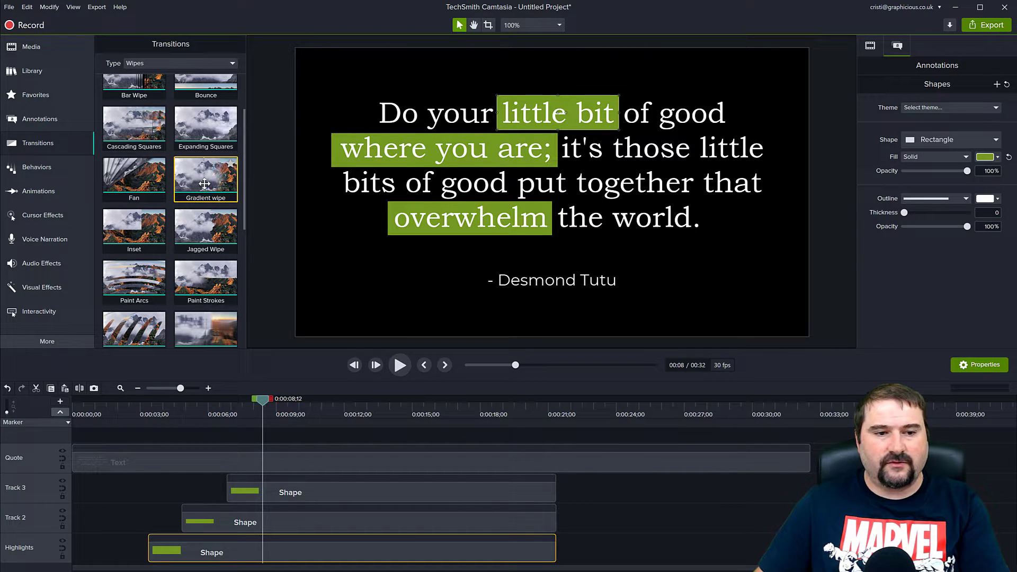
- Apply the Gradient wipe to both the start and end of the Highlights clip
{"action": "left_click_drag", "start_coordinate": [198, 176], "coordinate": [364, 552]}
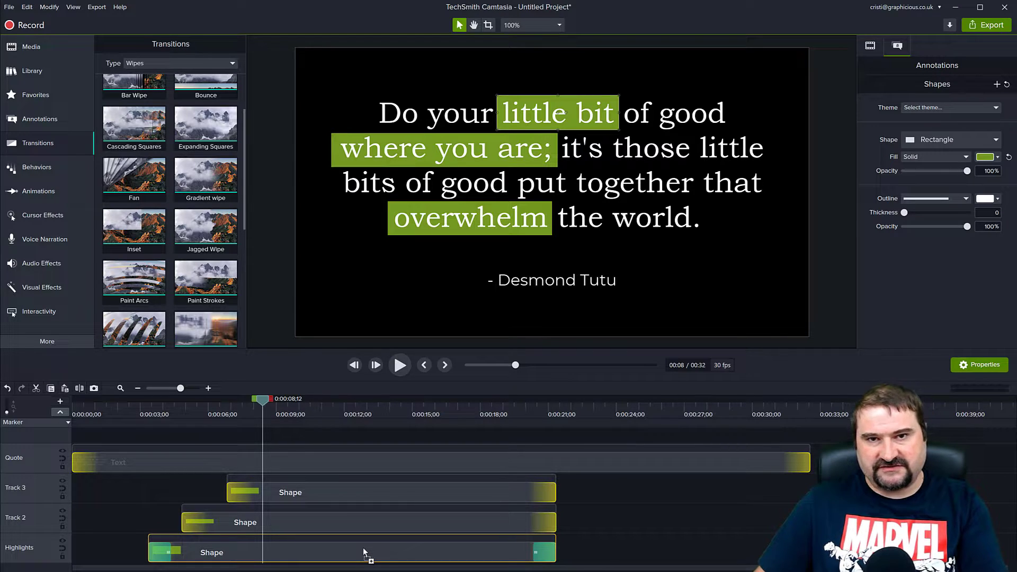
{"action": "left_click_drag", "start_coordinate": [364, 552], "coordinate": [304, 552]}
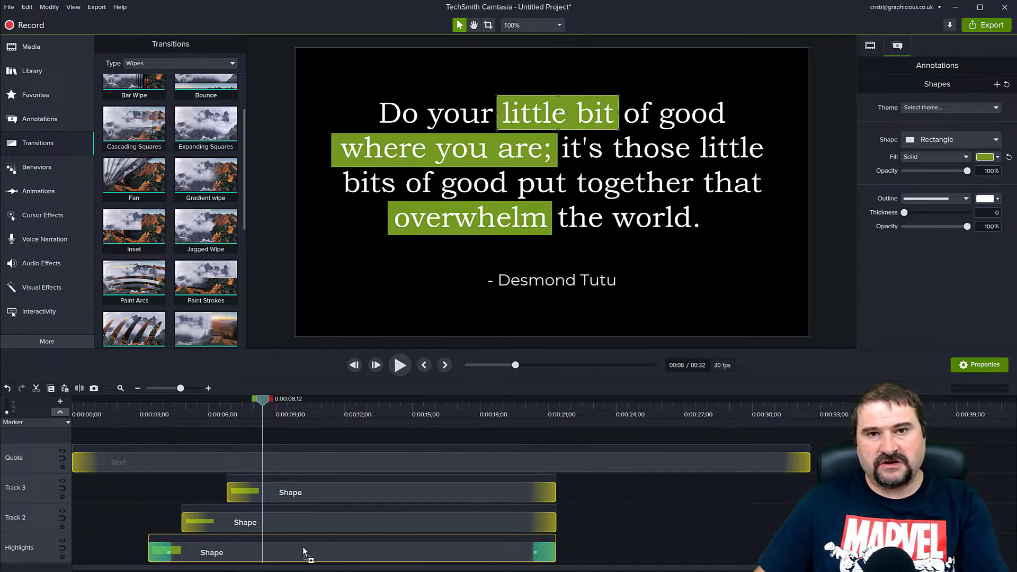
{"action": "left_click_drag", "start_coordinate": [303, 551], "coordinate": [329, 554]}
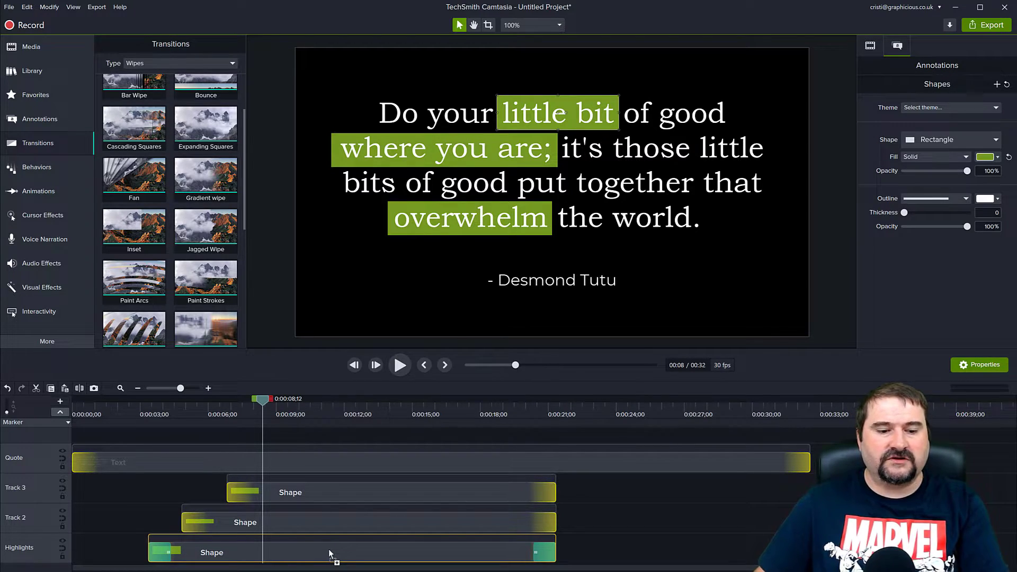
{"action": "left_click_drag", "start_coordinate": [329, 554], "coordinate": [188, 554]}
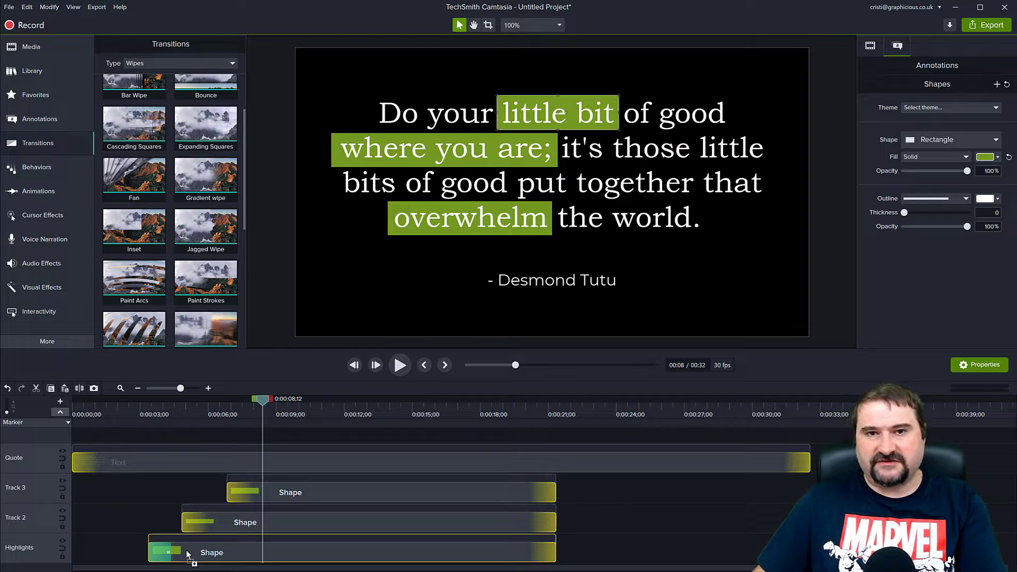
{"action": "left_click_drag", "start_coordinate": [187, 554], "coordinate": [517, 556]}
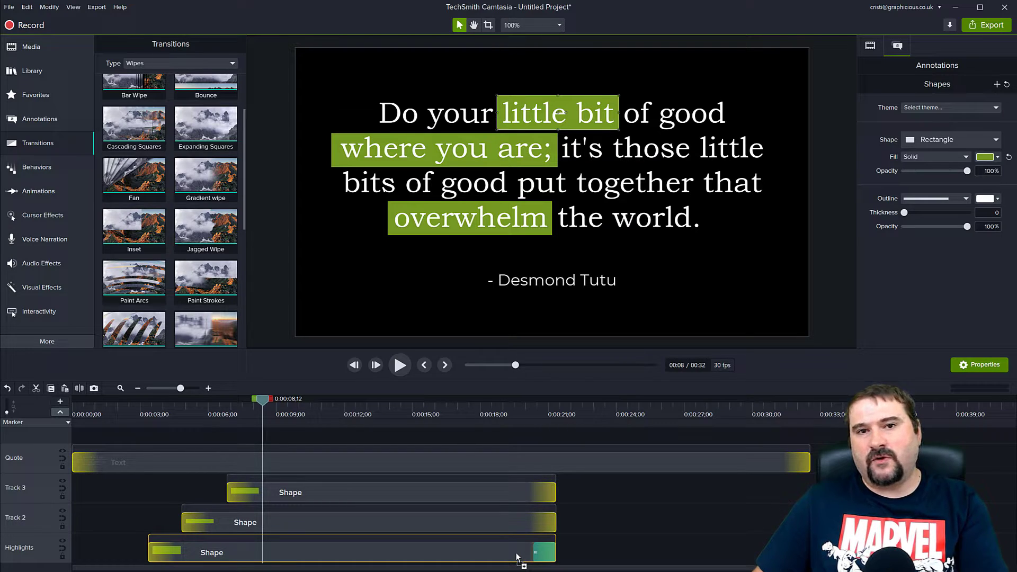
{"action": "left_click_drag", "start_coordinate": [517, 556], "coordinate": [363, 551]}
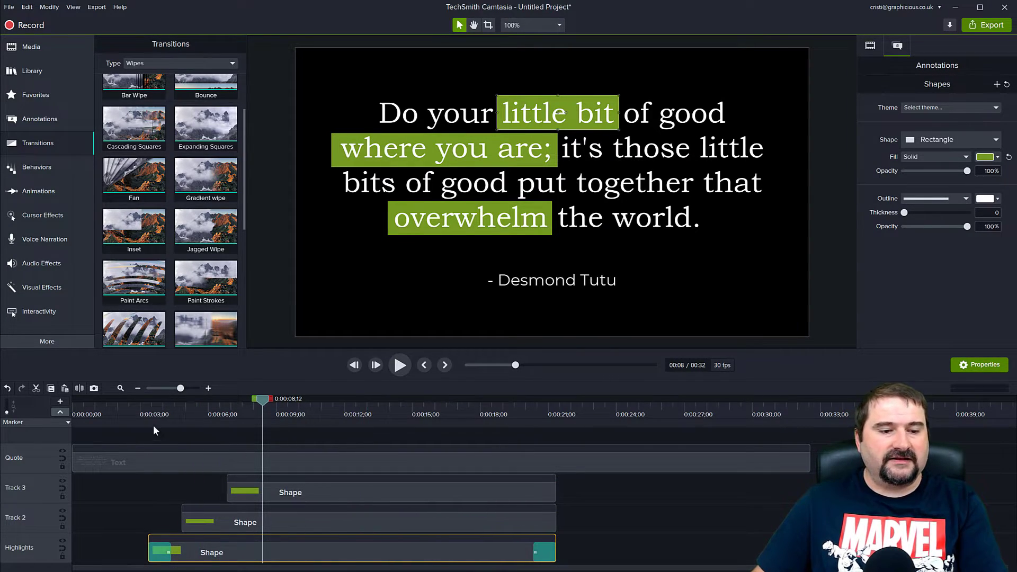
{"action": "left_click", "coordinate": [141, 408]}
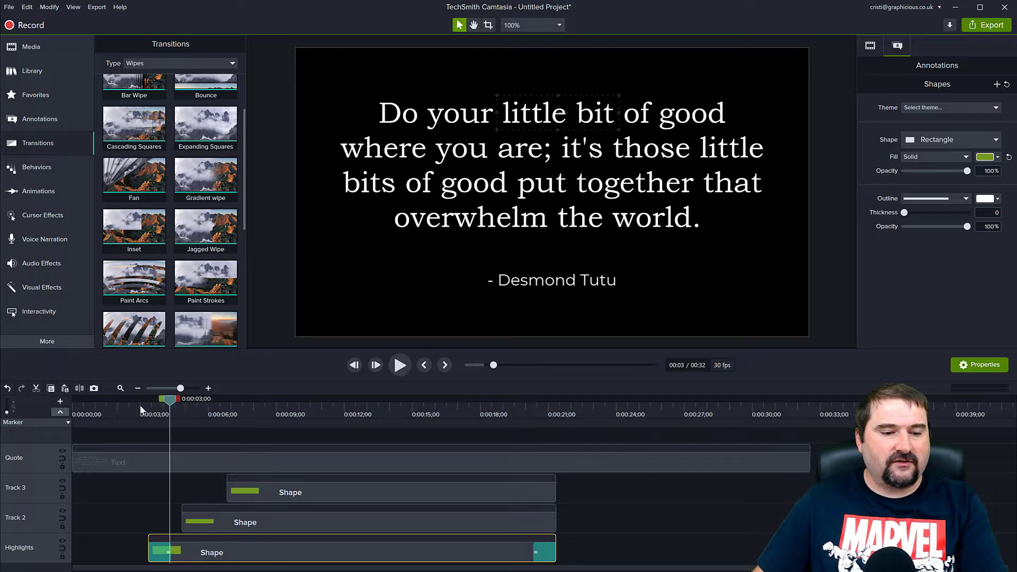
{"action": "left_click", "coordinate": [400, 365]}
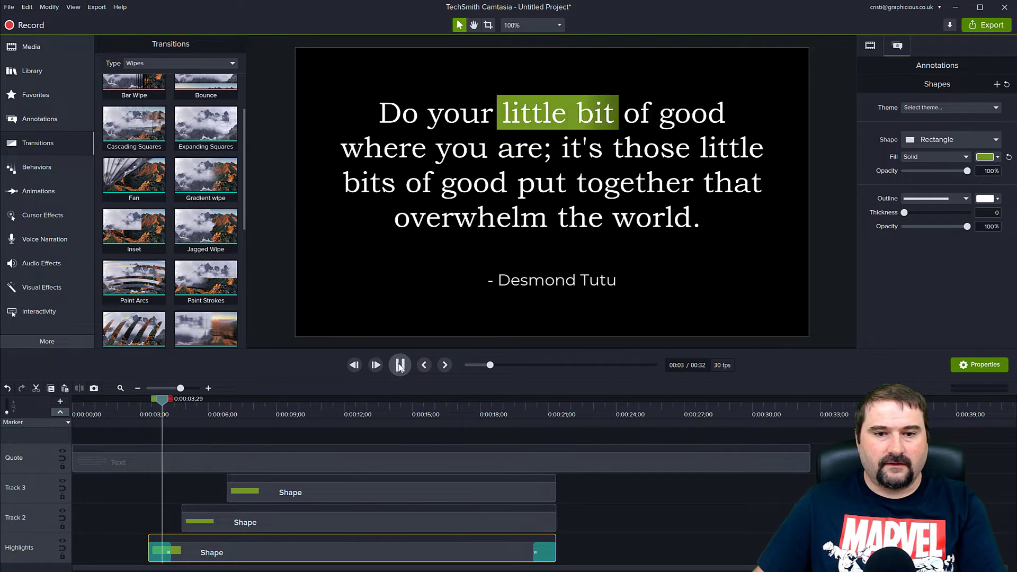
{"action": "left_click", "coordinate": [400, 365]}
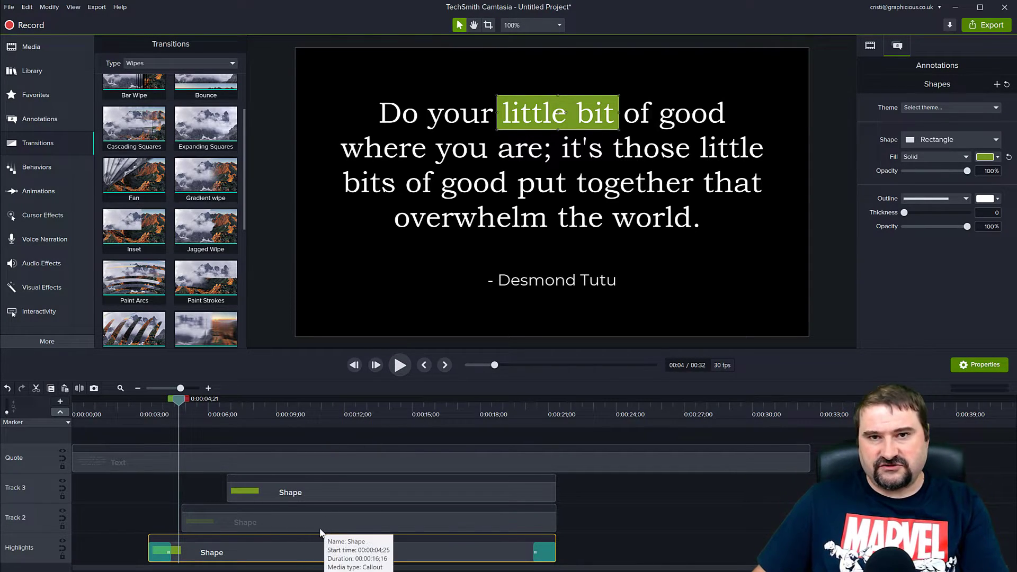
{"action": "scroll", "coordinate": [195, 560], "scroll_direction": "up", "scroll_amount": 1}
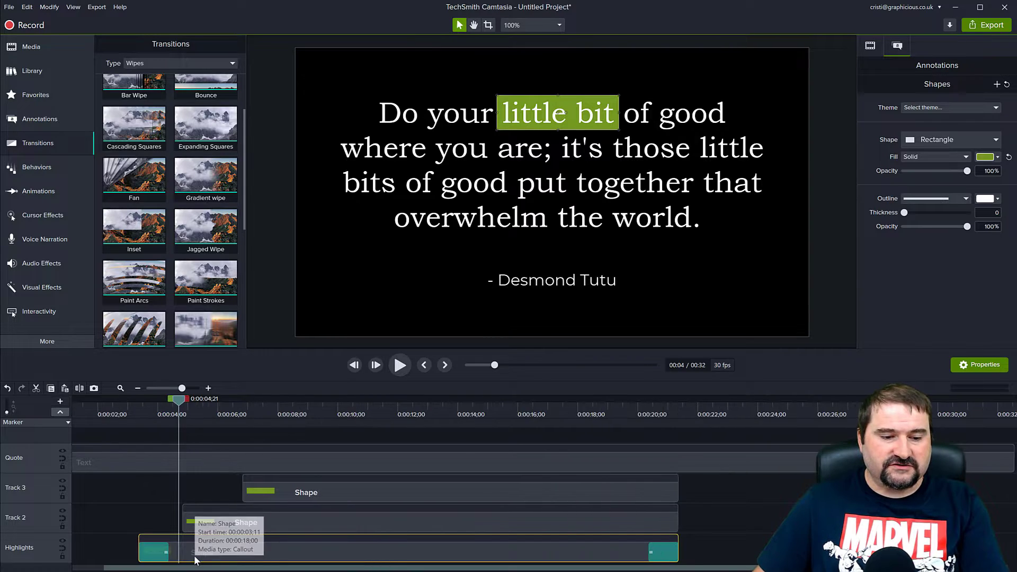
{"action": "scroll", "coordinate": [194, 561], "scroll_direction": "up", "scroll_amount": 1}
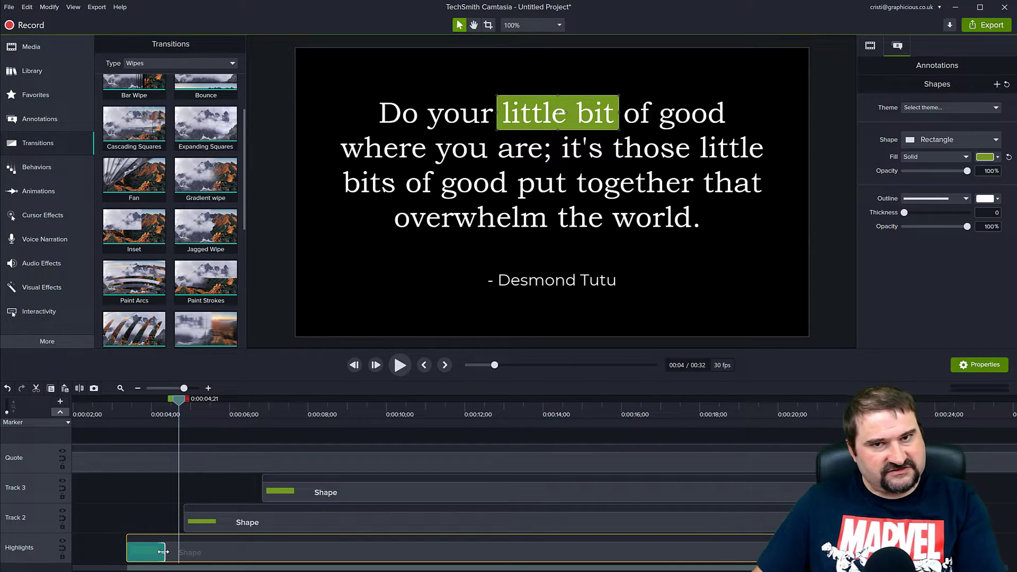
- Lengthen the Gradient wipe-in on the 'little bit' highlight and preview it
{"action": "left_click_drag", "start_coordinate": [163, 552], "coordinate": [312, 554]}
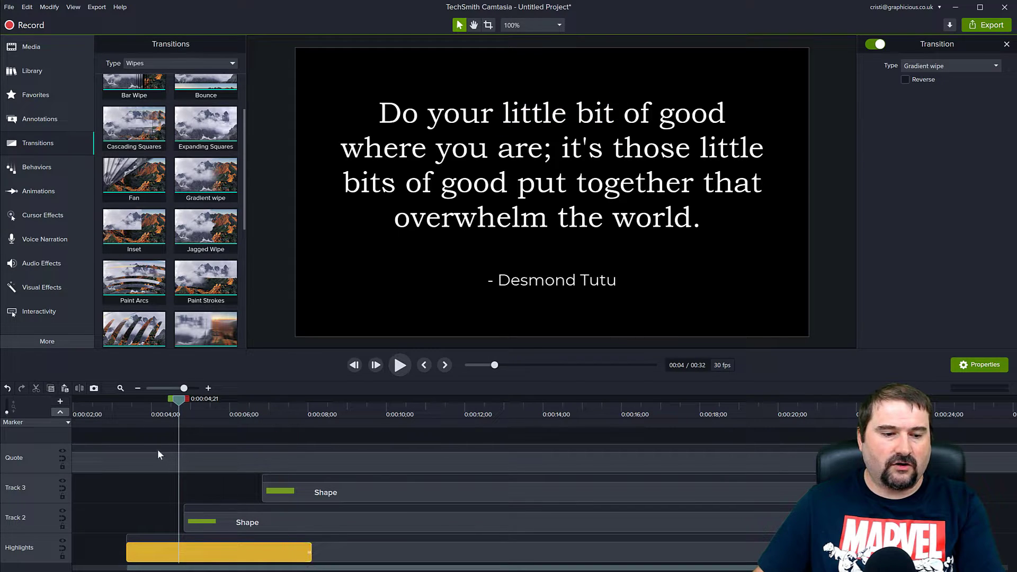
{"action": "left_click", "coordinate": [116, 406]}
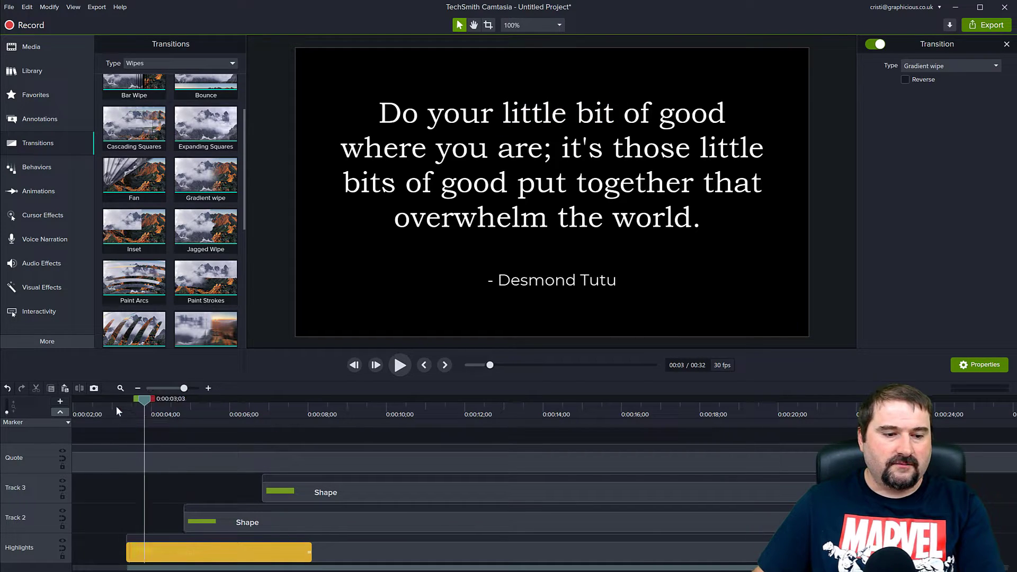
{"action": "left_click", "coordinate": [398, 367]}
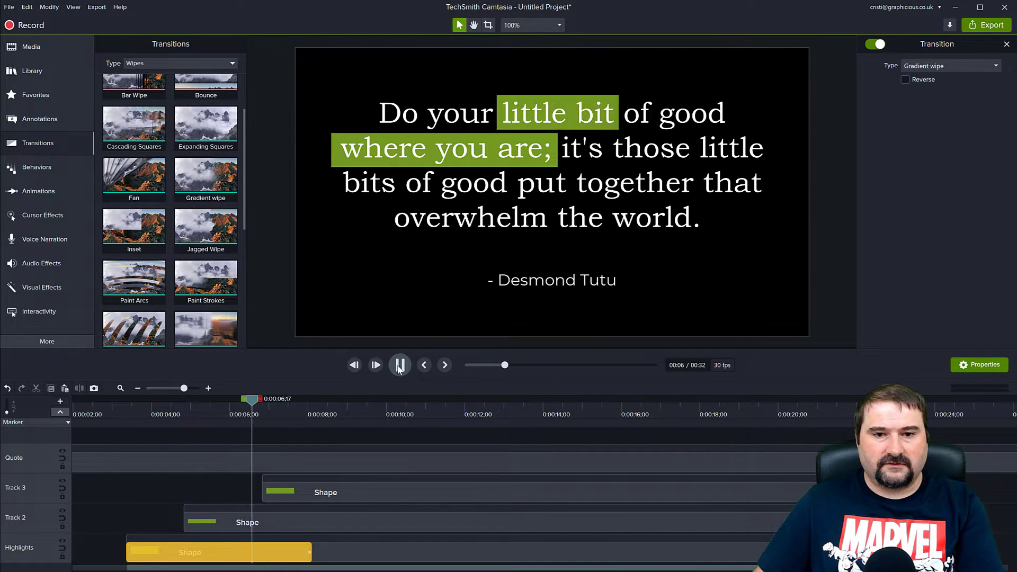
{"action": "left_click", "coordinate": [399, 365]}
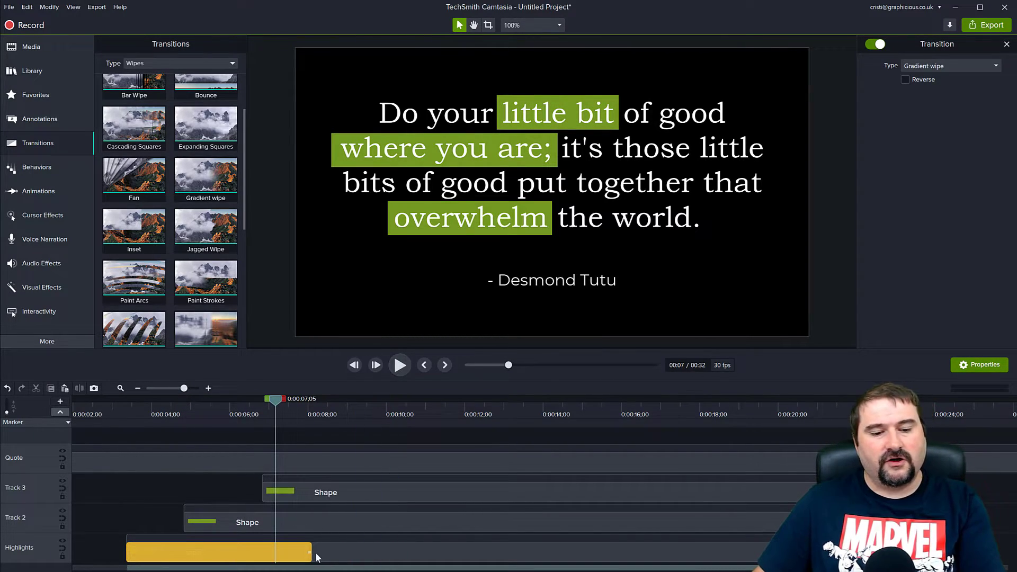
- Shorten that wipe-in to 02:24 and preview it again
{"action": "left_click_drag", "start_coordinate": [311, 553], "coordinate": [236, 551]}
{"action": "left_click", "coordinate": [118, 403]}
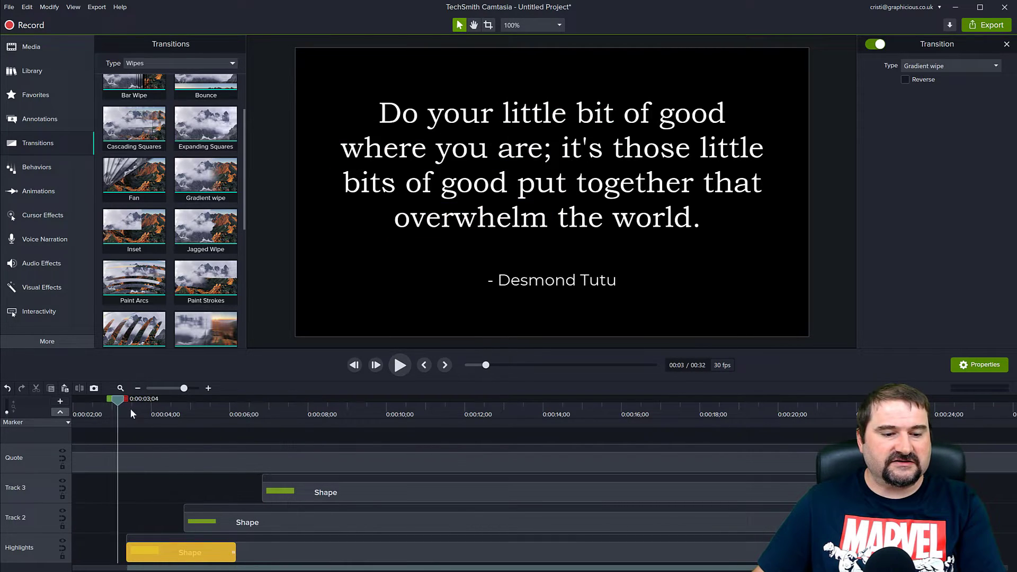
{"action": "left_click", "coordinate": [399, 365]}
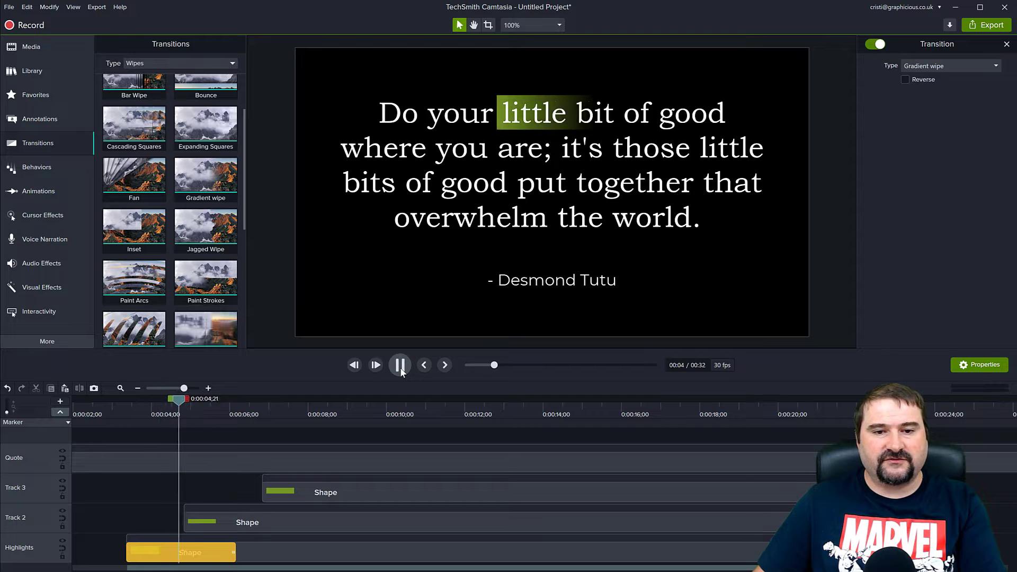
{"action": "left_click", "coordinate": [400, 365]}
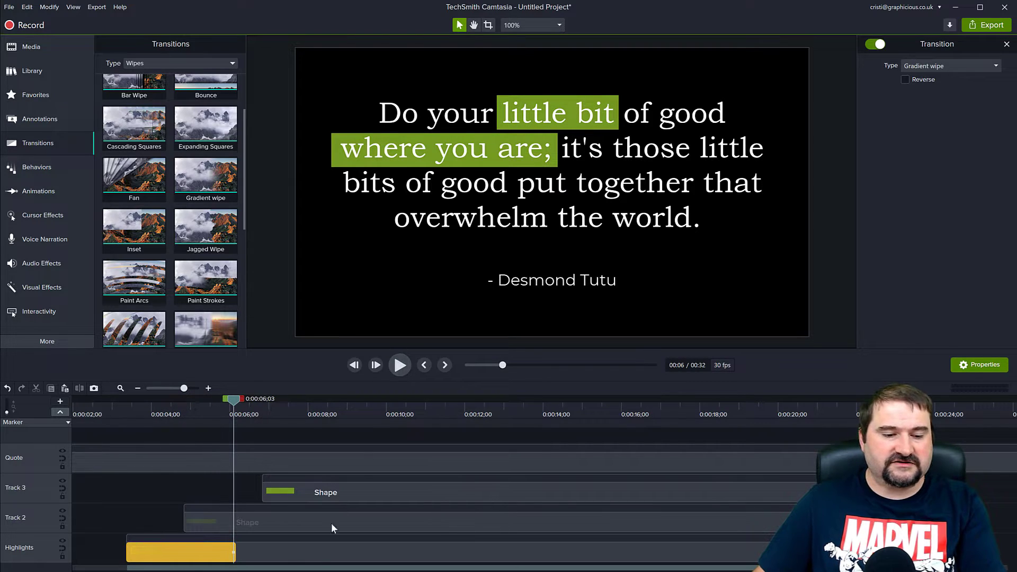
- Shorten the first wipe-in, delay the second highlight, and add Gradient wipe-ins to the second and third
{"action": "left_click_drag", "start_coordinate": [235, 551], "coordinate": [198, 551]}
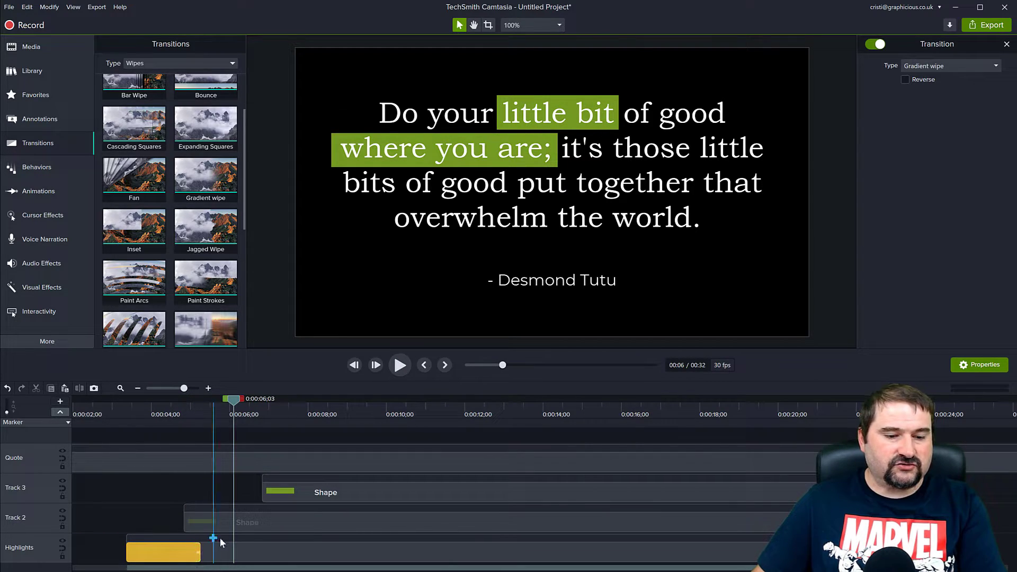
{"action": "left_click_drag", "start_coordinate": [244, 523], "coordinate": [261, 522]}
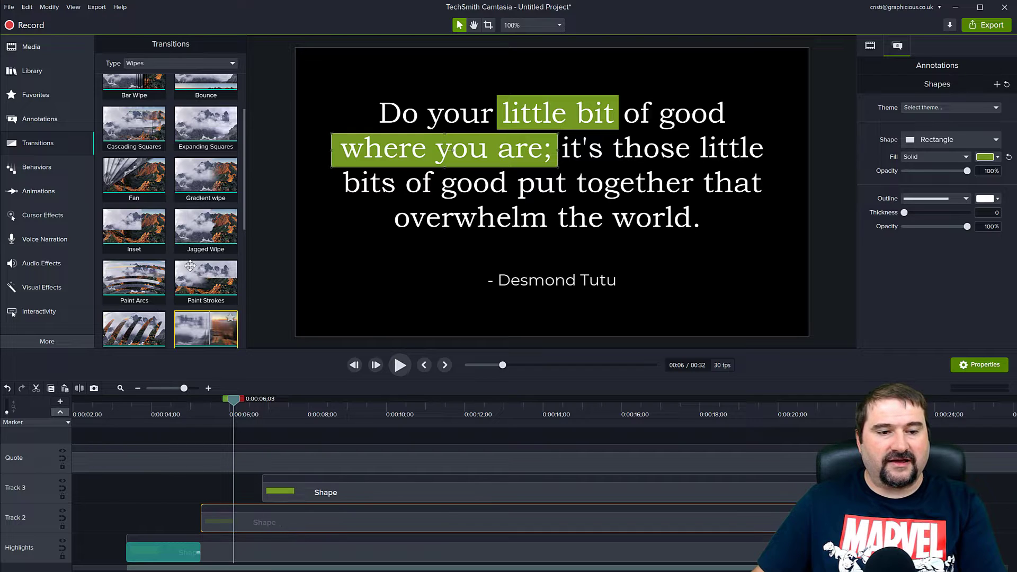
{"action": "mouse_move", "coordinate": [208, 181]}
{"action": "left_mouse_down"}
{"action": "mouse_move", "coordinate": [220, 521]}
{"action": "mouse_move", "coordinate": [277, 522]}
{"action": "mouse_move", "coordinate": [343, 495]}
{"action": "left_mouse_up"}
{"action": "left_click_drag", "start_coordinate": [200, 214], "coordinate": [302, 500]}
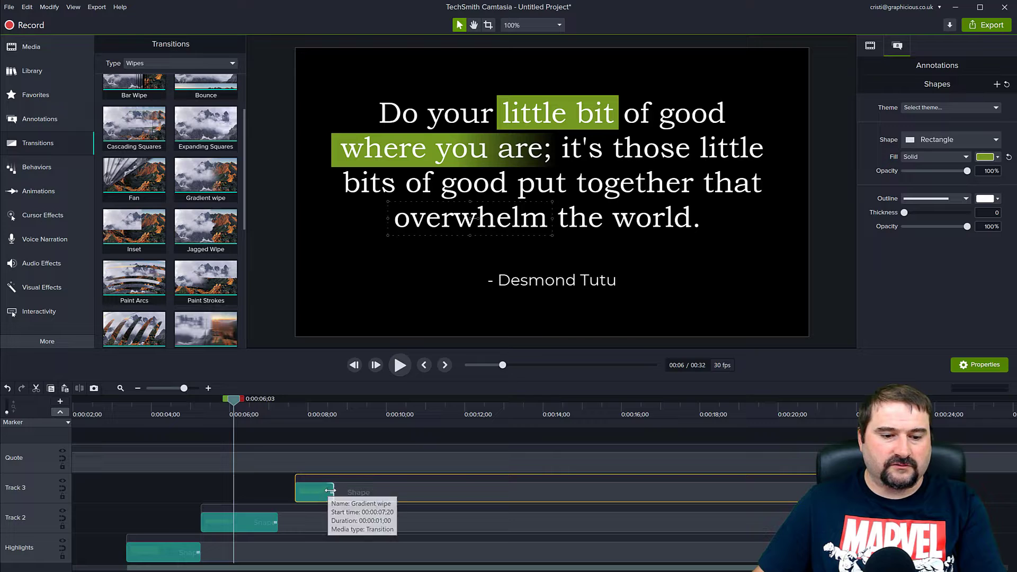
{"action": "left_click_drag", "start_coordinate": [333, 495], "coordinate": [425, 493]}
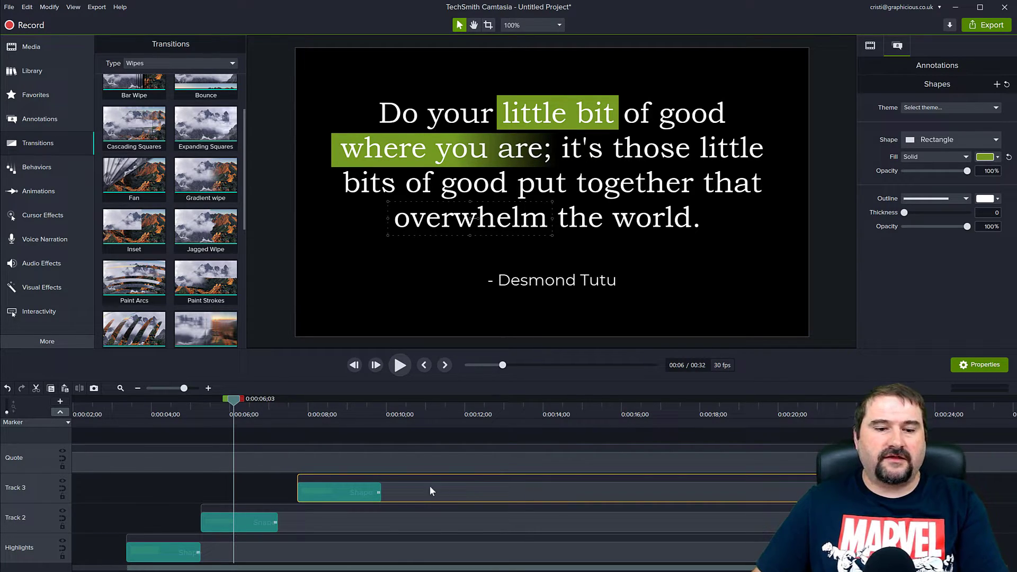
{"action": "left_click", "coordinate": [340, 496]}
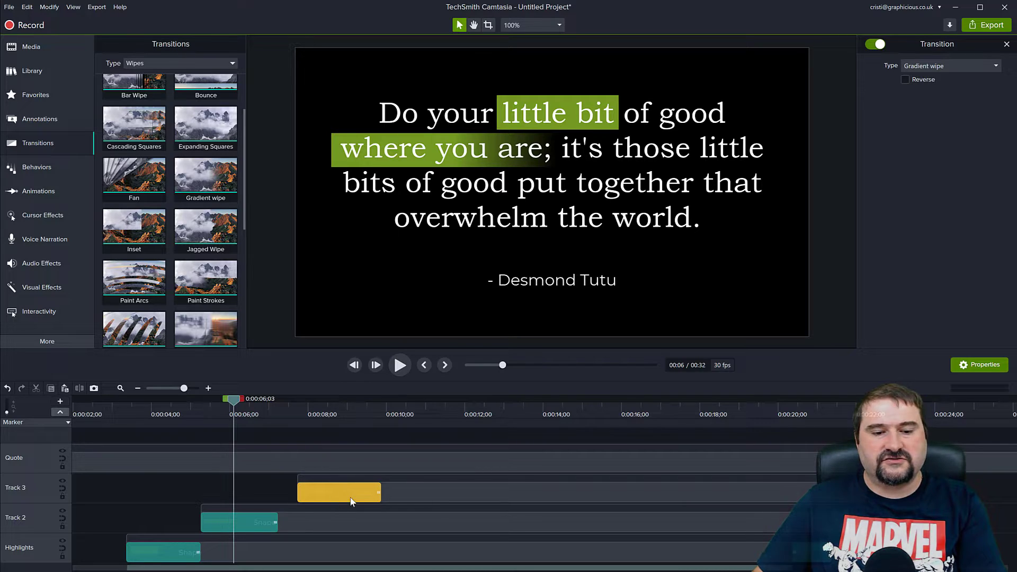
- Add Gradient wipe-outs to the second and third highlights, align all three ends, and preview
{"action": "left_click_drag", "start_coordinate": [206, 178], "coordinate": [850, 492]}
{"action": "left_click_drag", "start_coordinate": [206, 181], "coordinate": [810, 521]}
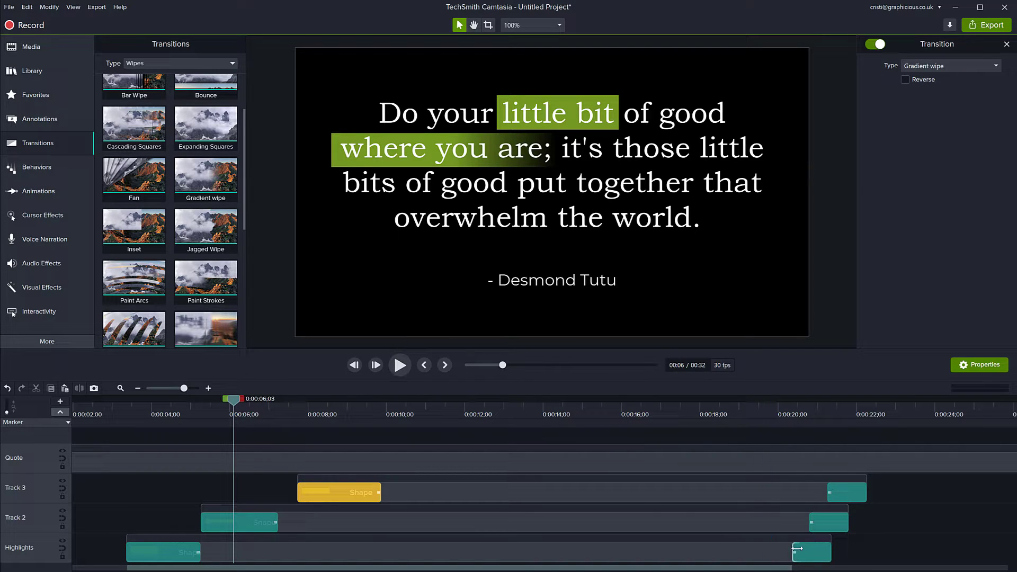
{"action": "left_click_drag", "start_coordinate": [867, 492], "coordinate": [847, 494]}
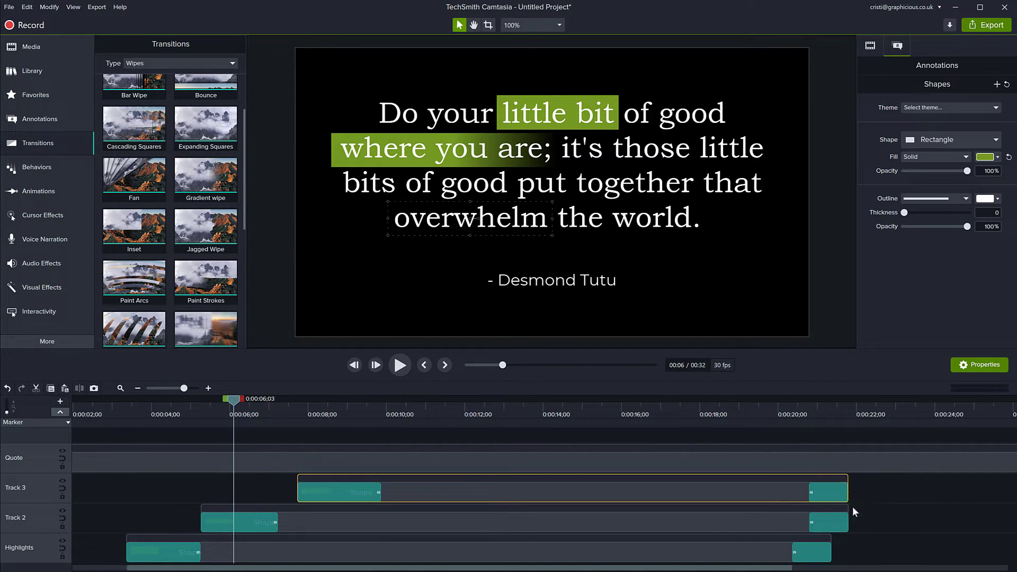
{"action": "left_click_drag", "start_coordinate": [833, 563], "coordinate": [848, 560]}
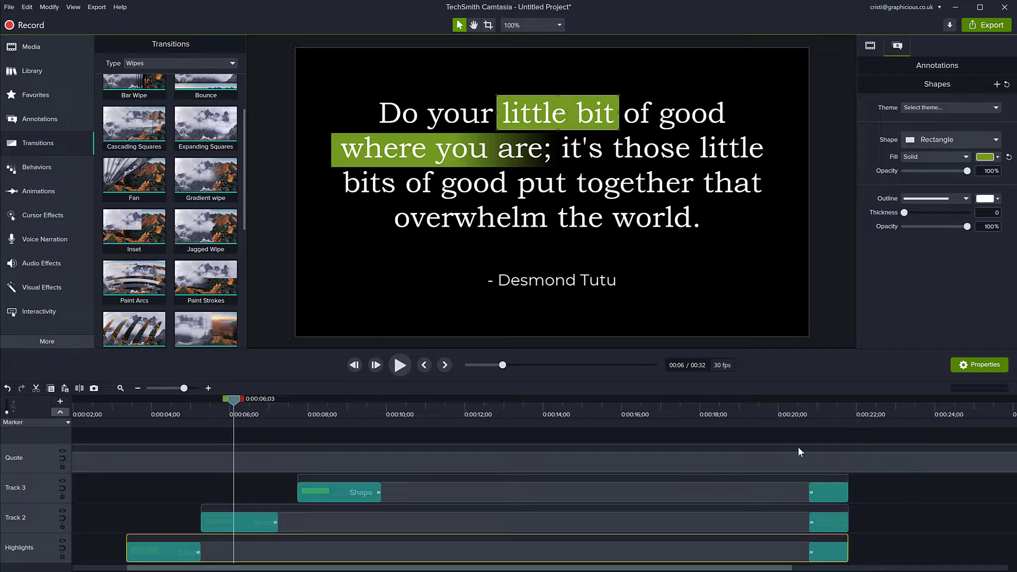
{"action": "left_click", "coordinate": [796, 413]}
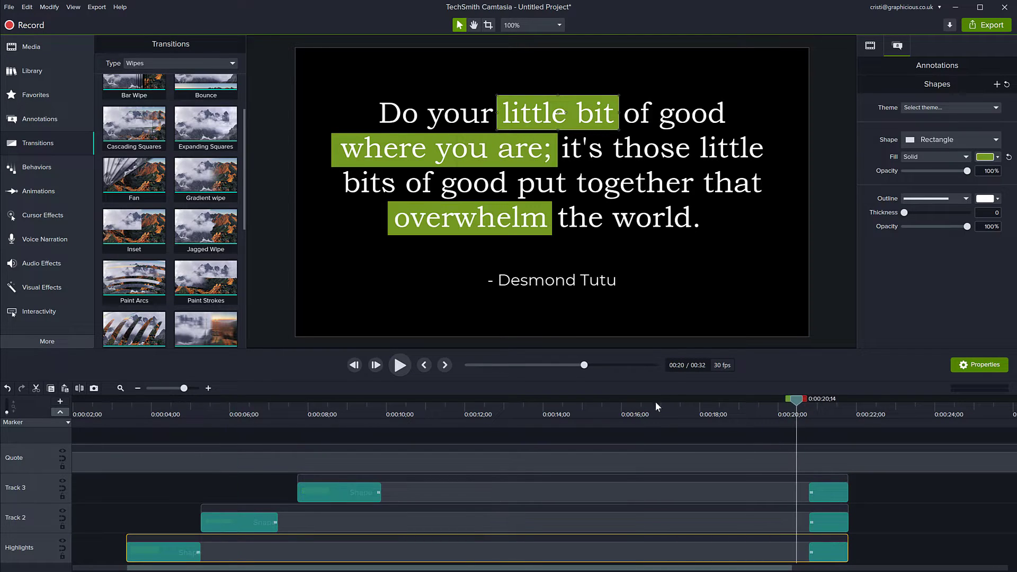
{"action": "left_click", "coordinate": [402, 368]}
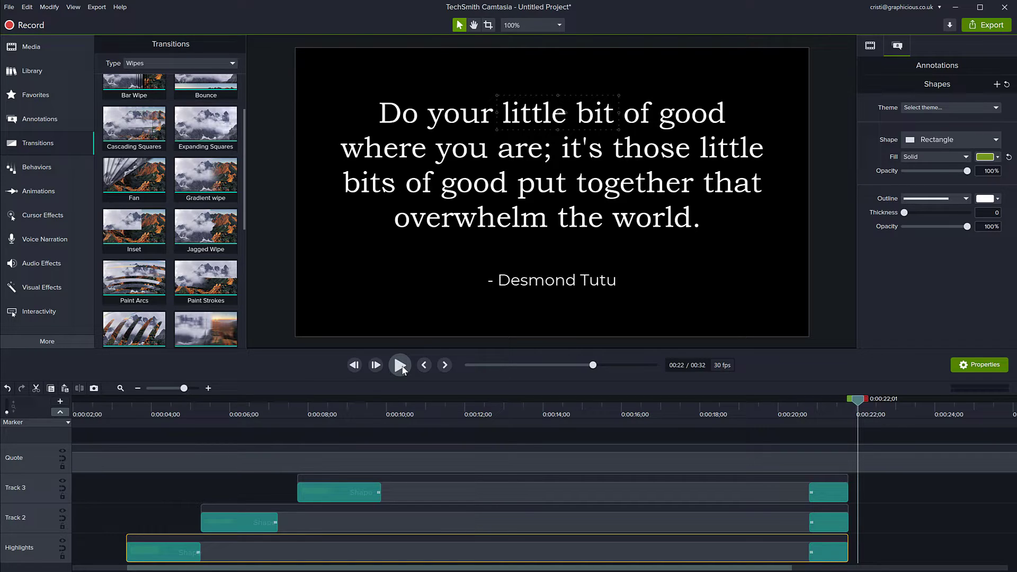
- Select the third highlight's closing gradient wipe and toggle its Reverse option on
{"action": "left_click", "coordinate": [832, 491]}
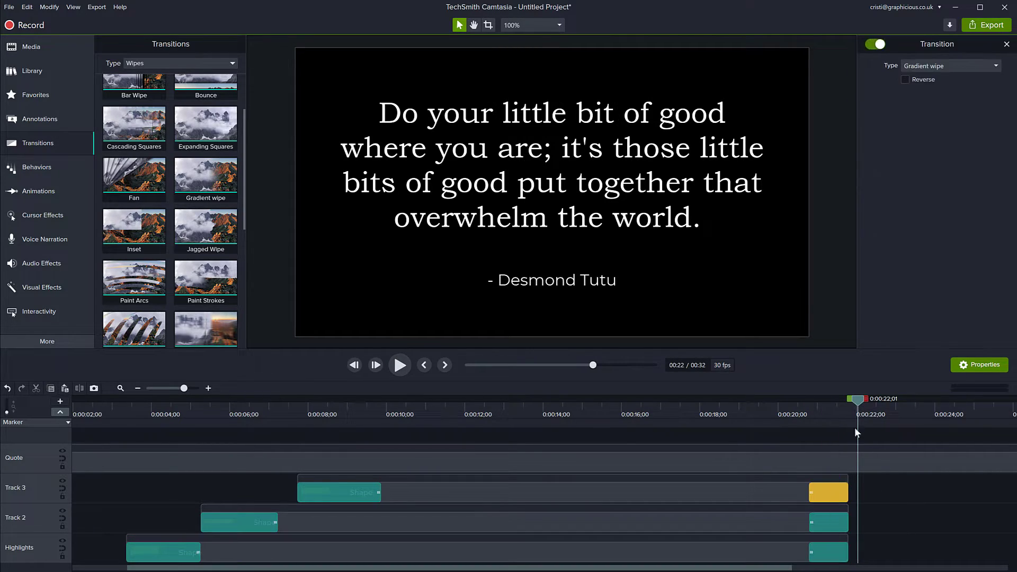
{"action": "left_click_drag", "start_coordinate": [854, 396], "coordinate": [828, 401]}
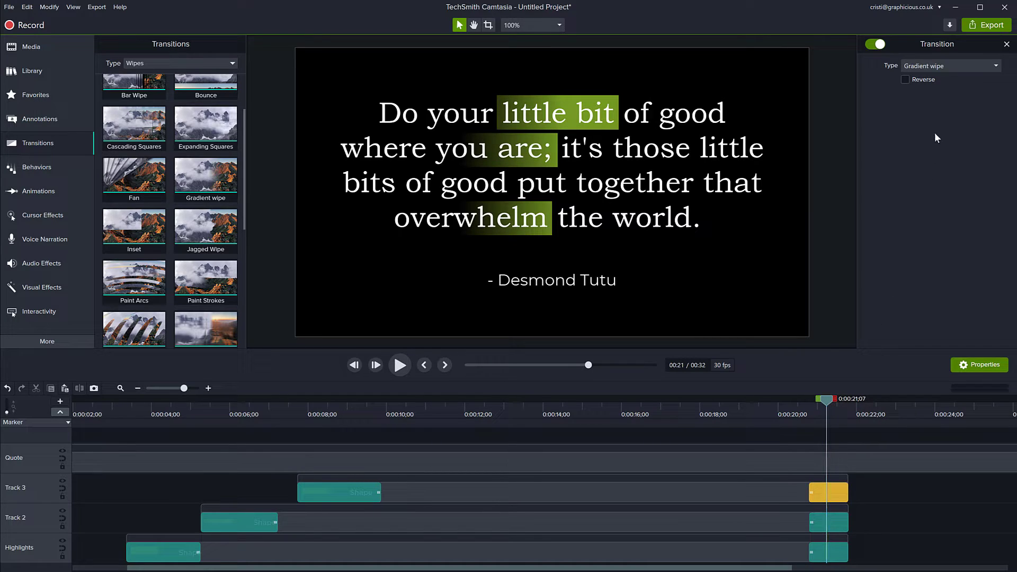
{"action": "left_click", "coordinate": [923, 82]}
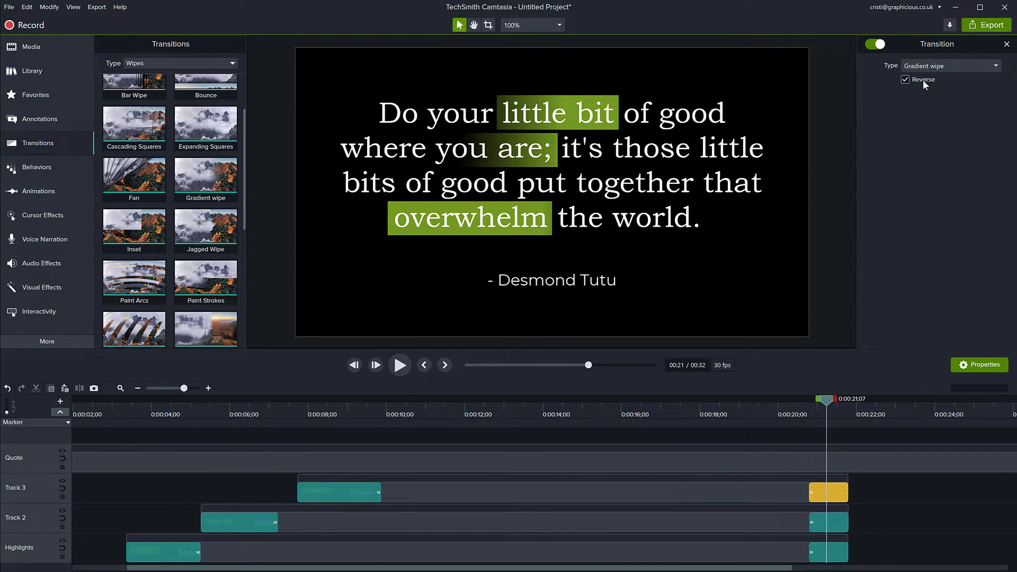
- Preview the highlights wiping out, then uncheck Reverse on the gradient wipe
{"action": "left_click", "coordinate": [802, 416]}
{"action": "left_click", "coordinate": [400, 369]}
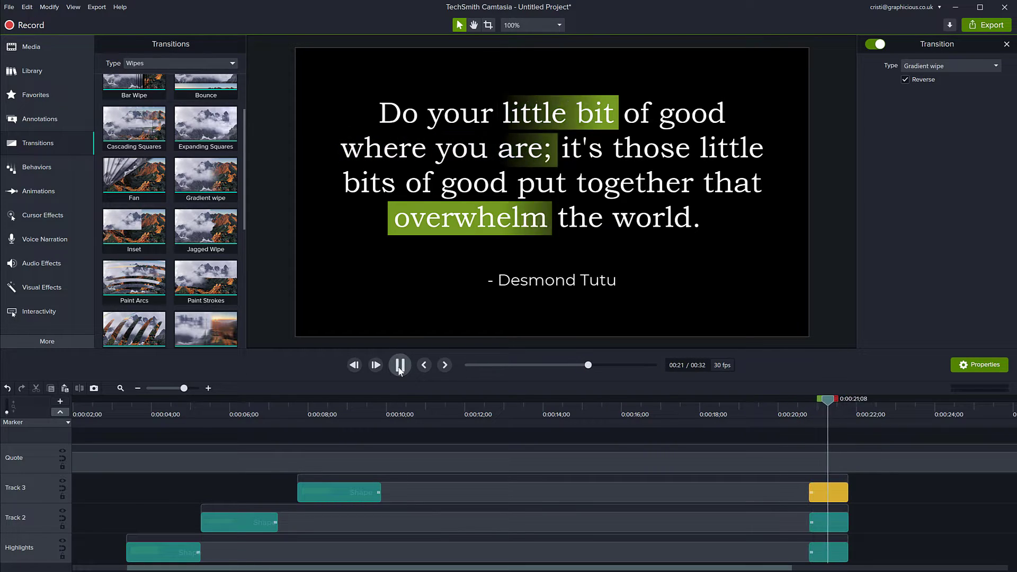
{"action": "left_click", "coordinate": [400, 368]}
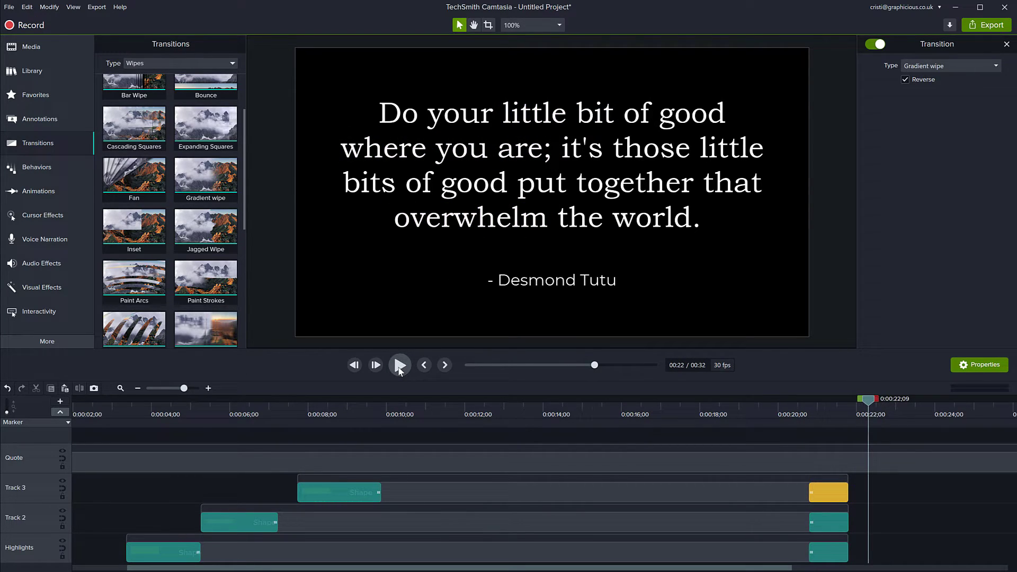
{"action": "left_click", "coordinate": [400, 368]}
{"action": "left_click_drag", "start_coordinate": [890, 401], "coordinate": [824, 414]}
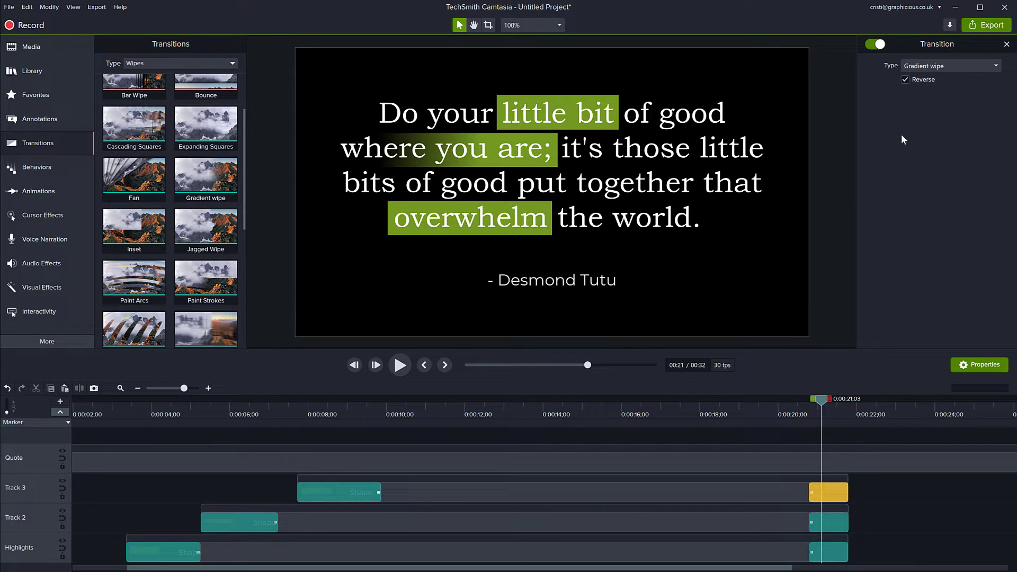
{"action": "left_click", "coordinate": [905, 80]}
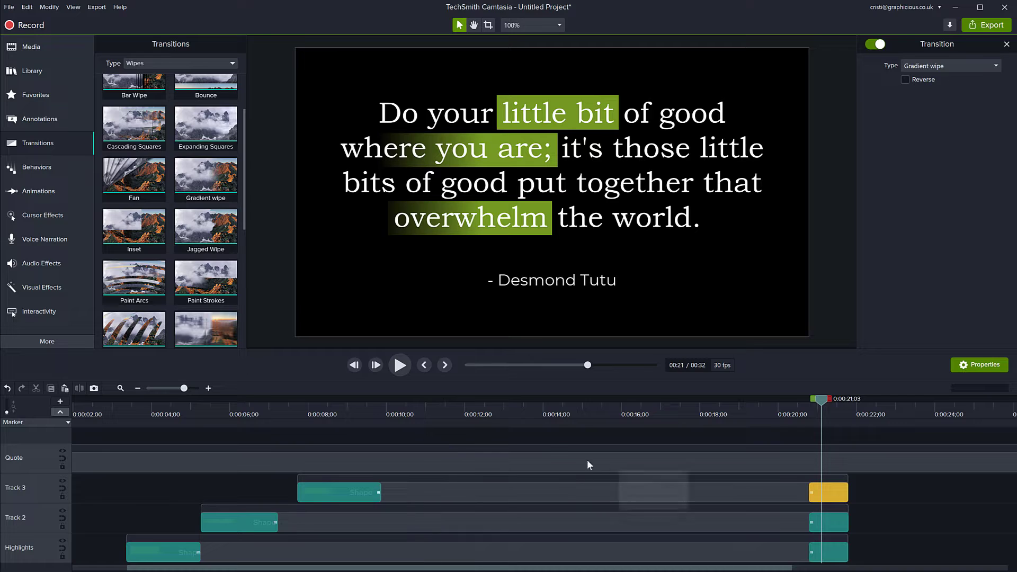
{"action": "left_click", "coordinate": [107, 406]}
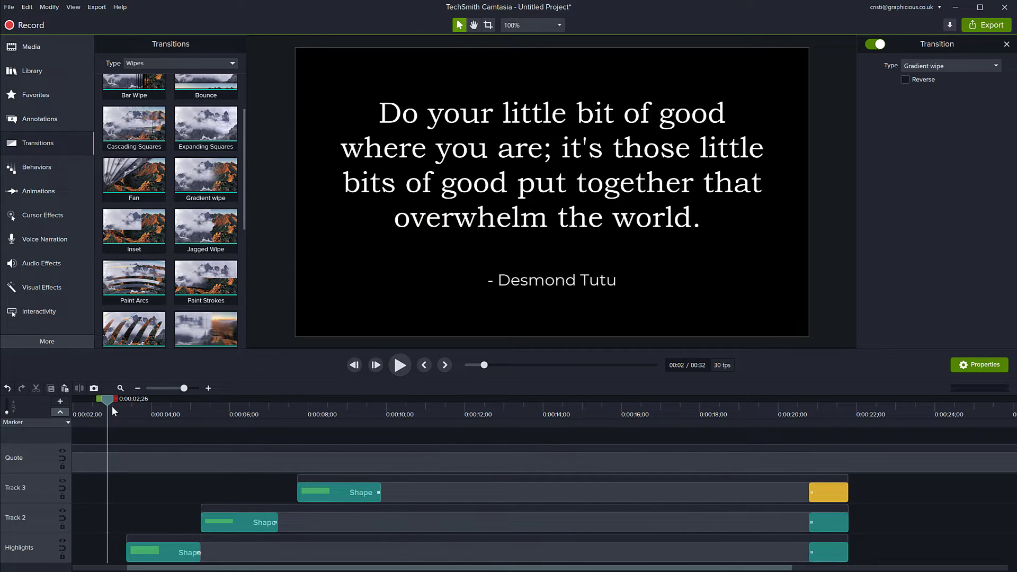
{"action": "left_click", "coordinate": [399, 371]}
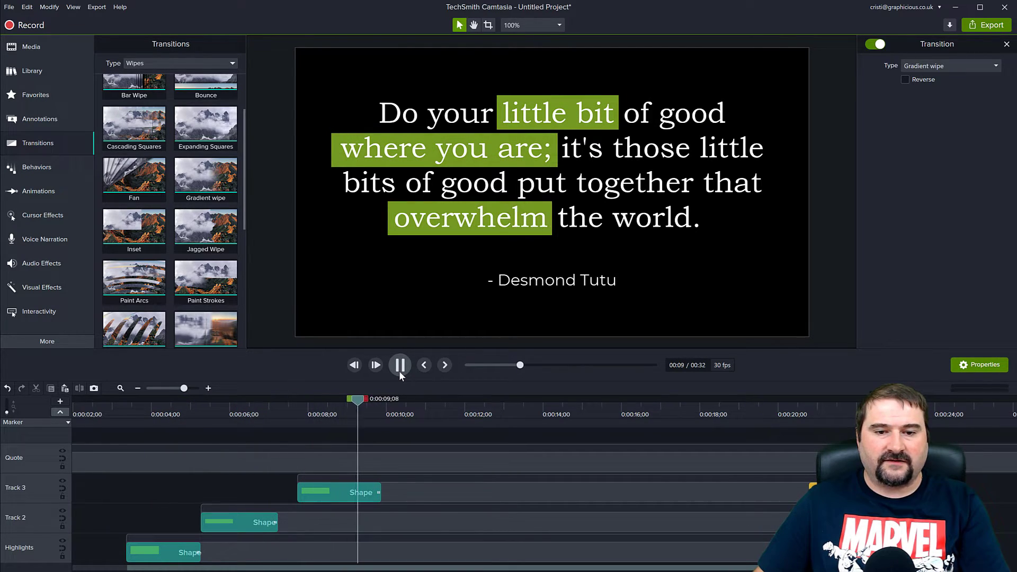
{"action": "left_click", "coordinate": [400, 365]}
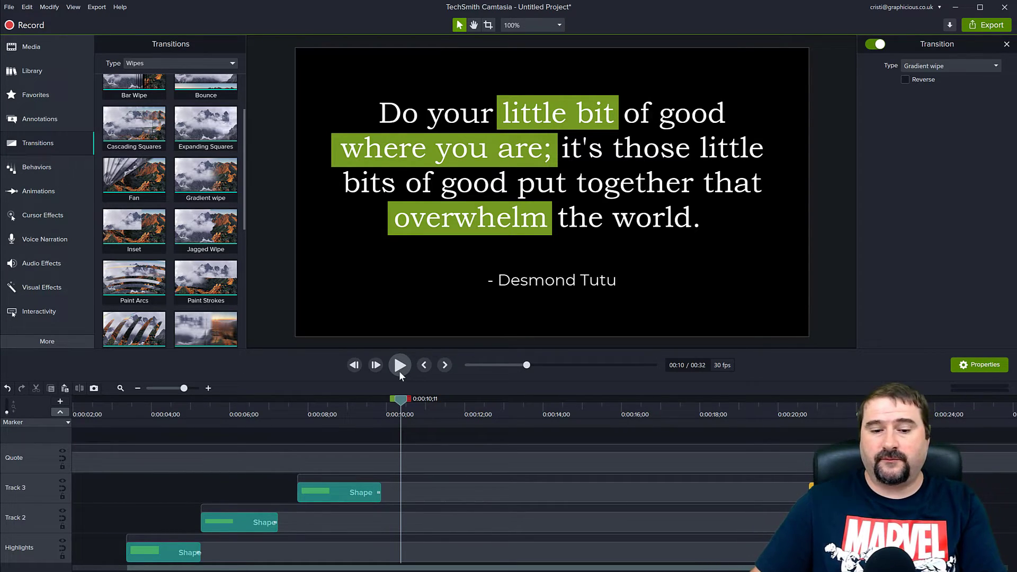
- Trim both ends of the Quote clip for a 23-second project, then select all clips
{"action": "left_click_drag", "start_coordinate": [451, 349], "coordinate": [454, 332]}
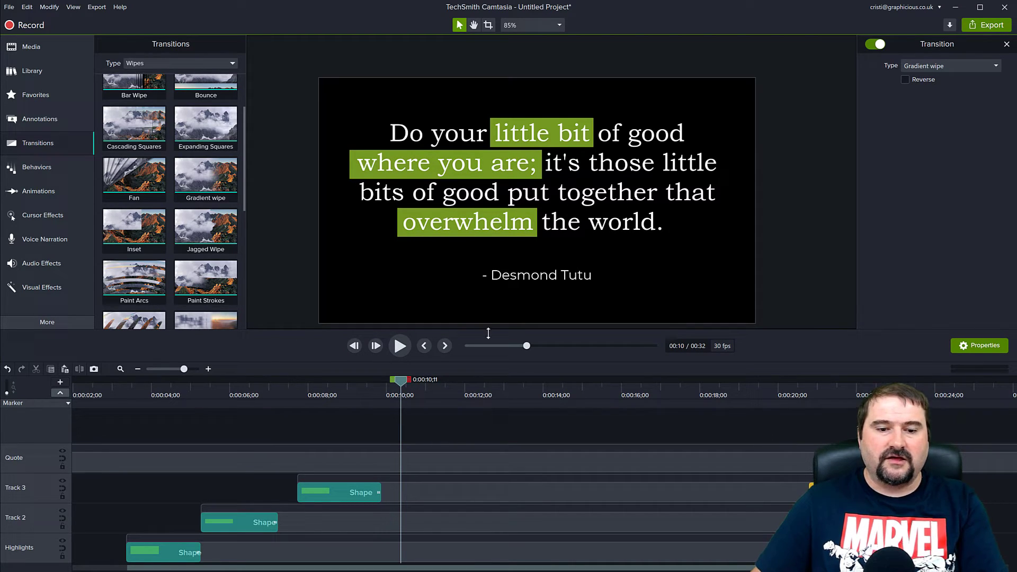
{"action": "scroll", "coordinate": [500, 456], "scroll_direction": "down", "scroll_amount": 1}
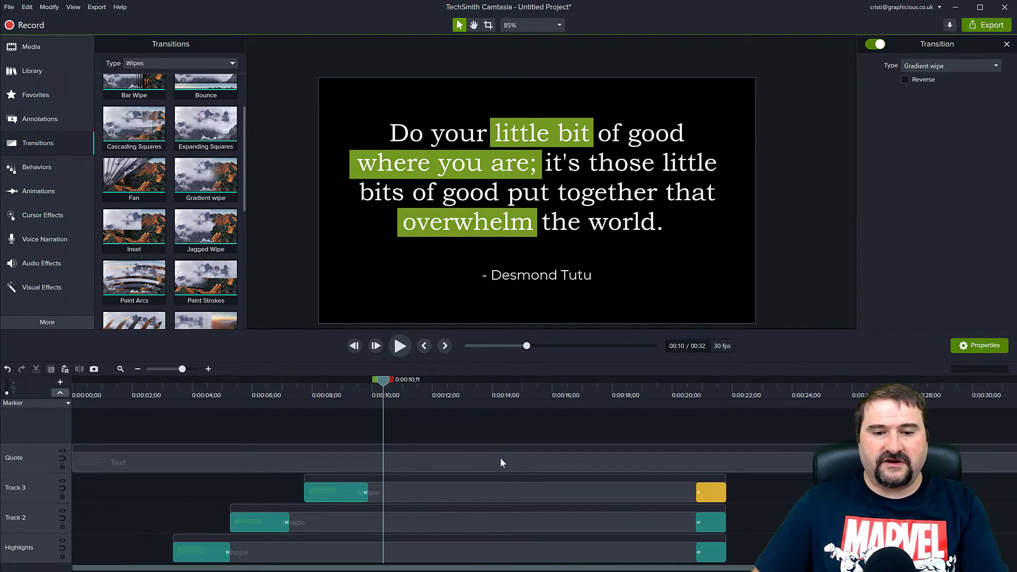
{"action": "scroll", "coordinate": [500, 457], "scroll_direction": "down", "scroll_amount": 1}
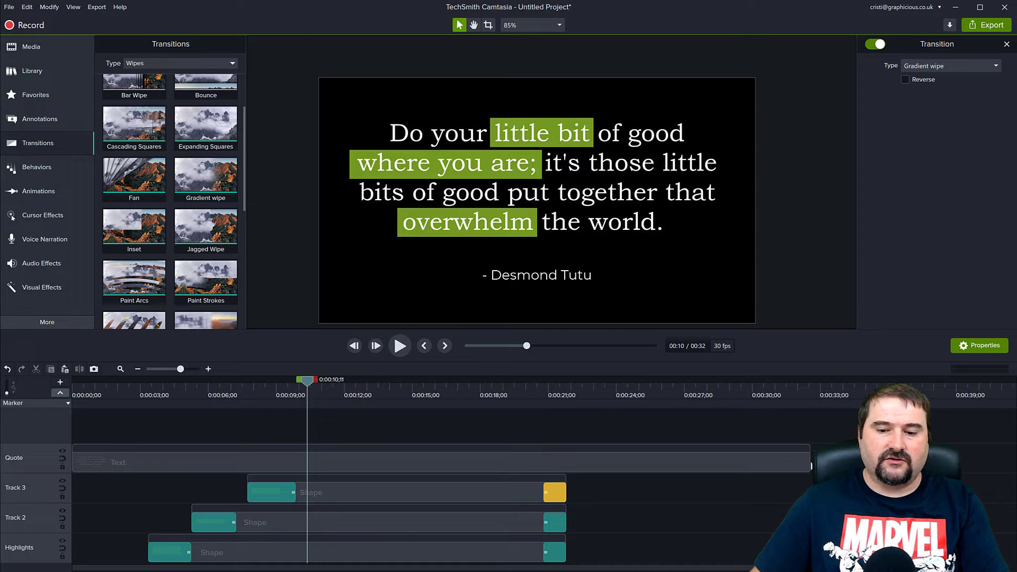
{"action": "left_click_drag", "start_coordinate": [810, 465], "coordinate": [611, 466]}
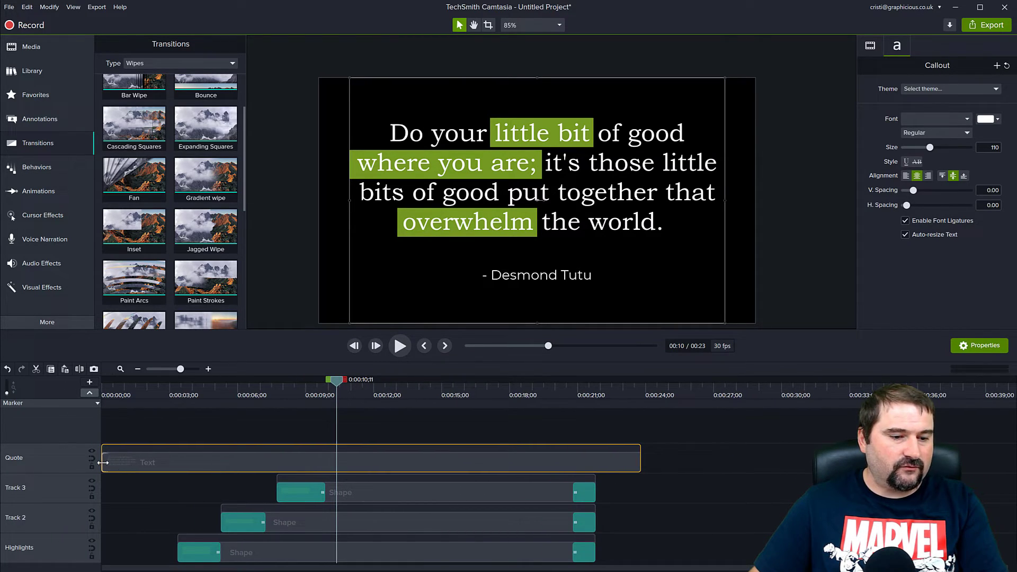
{"action": "left_click_drag", "start_coordinate": [102, 462], "coordinate": [144, 463]}
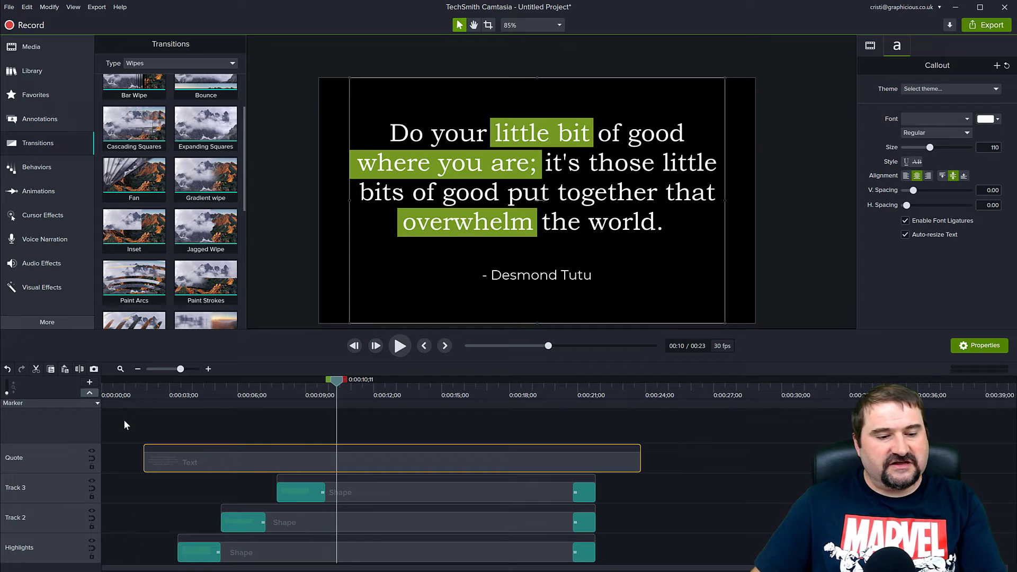
{"action": "left_click_drag", "start_coordinate": [124, 420], "coordinate": [653, 555]}
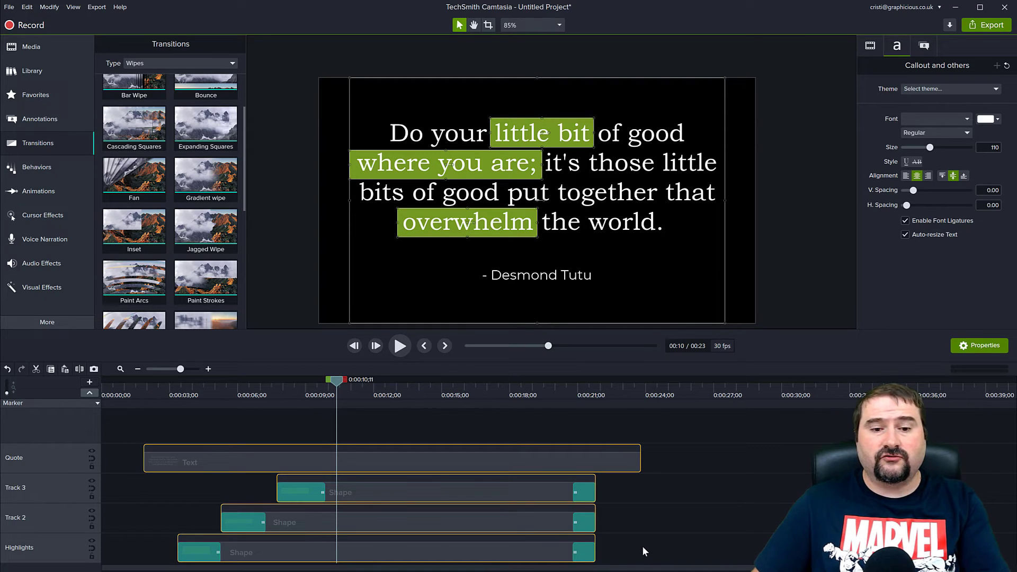
- Group the quote and three highlights into Group 1 at the timeline start and play
{"action": "right_click", "coordinate": [507, 465]}
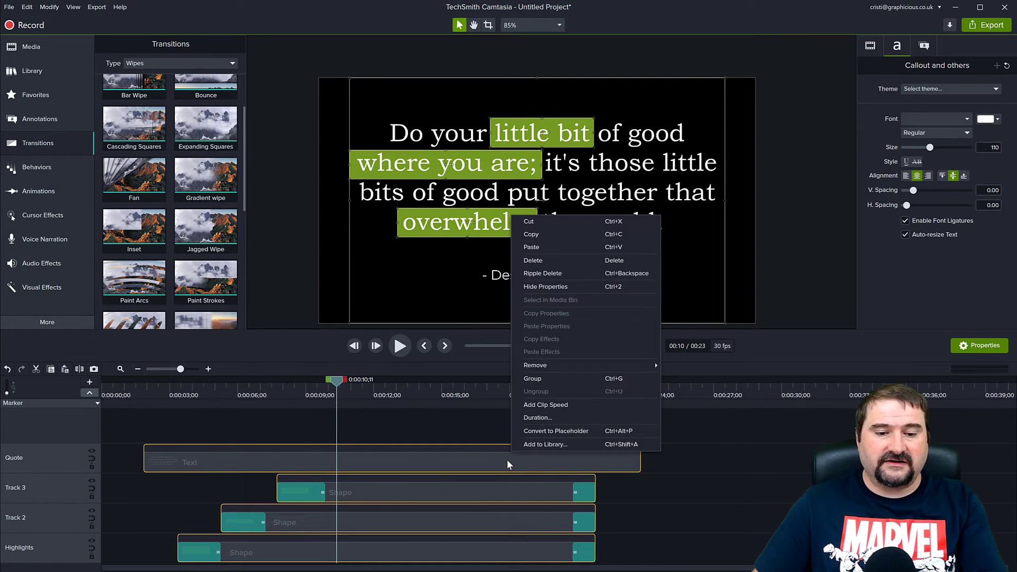
{"action": "left_click", "coordinate": [532, 379]}
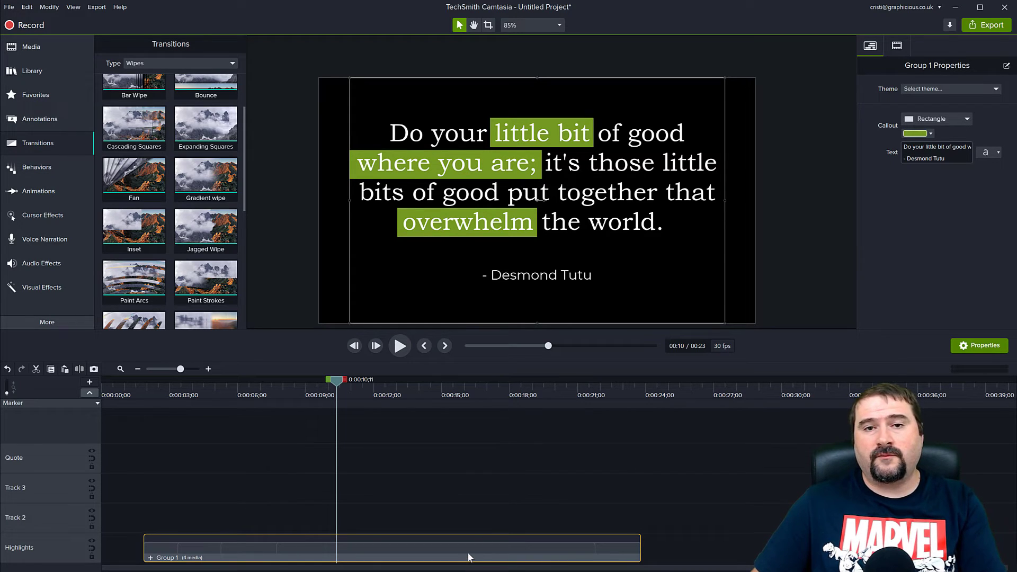
{"action": "left_click_drag", "start_coordinate": [397, 559], "coordinate": [308, 544]}
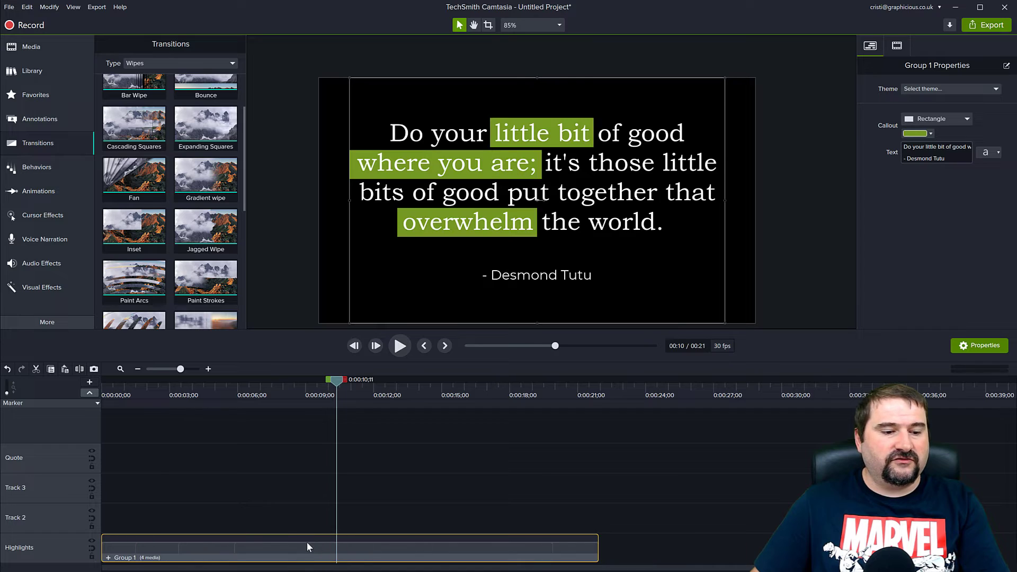
{"action": "left_click_drag", "start_coordinate": [344, 385], "coordinate": [101, 380]}
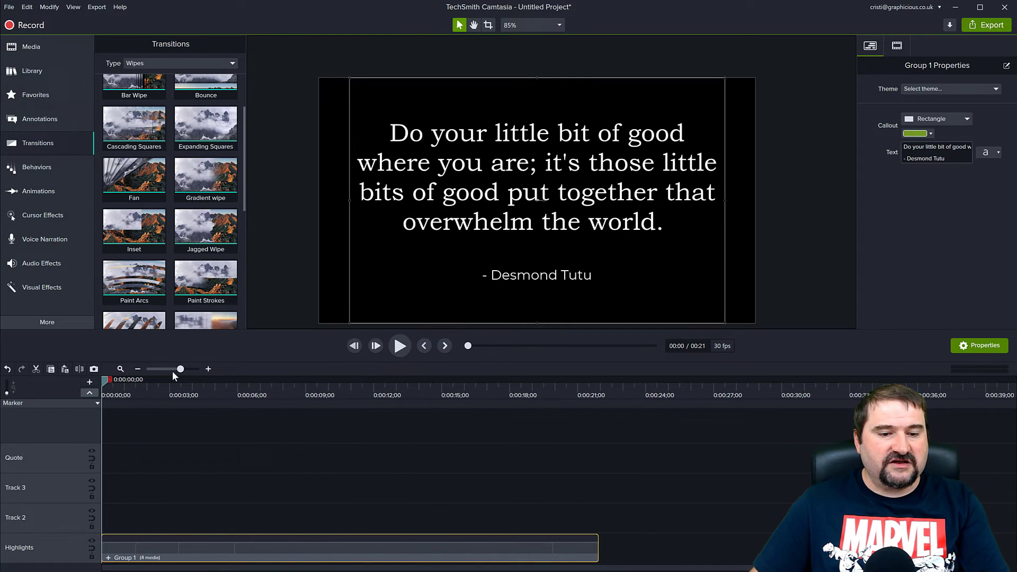
{"action": "left_click", "coordinate": [400, 345]}
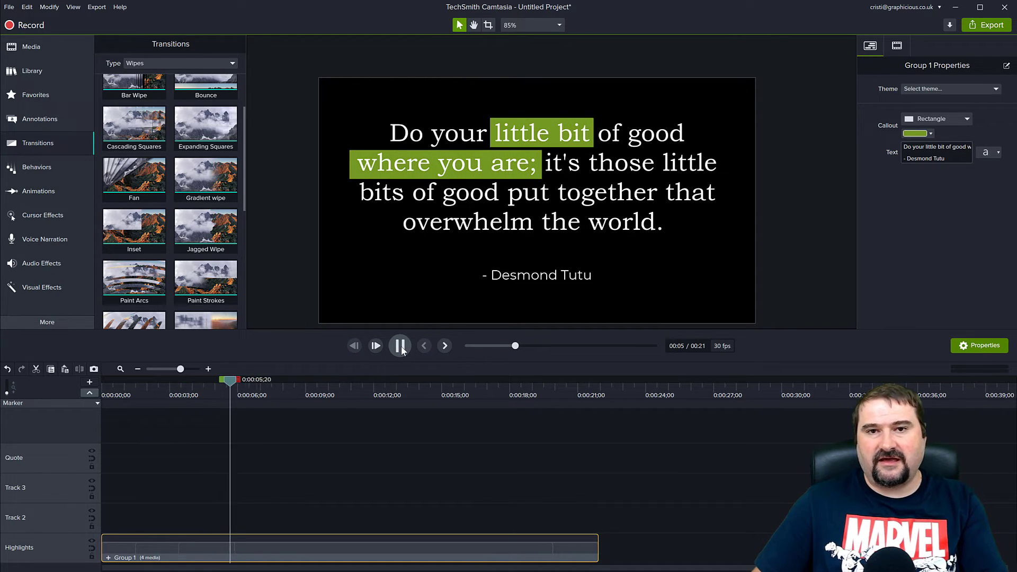
- Scale the quote group down, centre it on the canvas, and replay from the start
{"action": "left_click", "coordinate": [399, 346]}
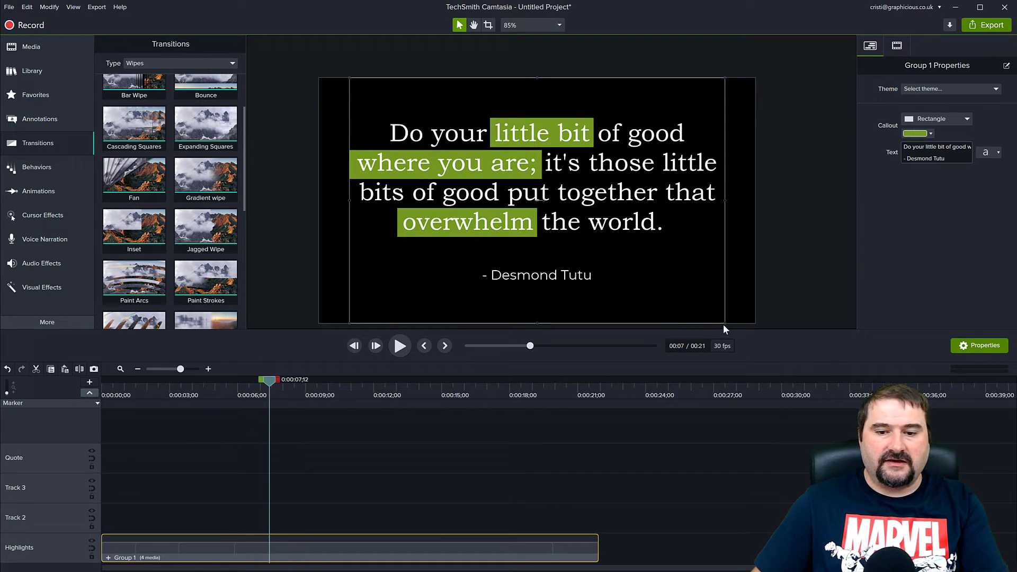
{"action": "left_click_drag", "start_coordinate": [724, 325], "coordinate": [612, 249]}
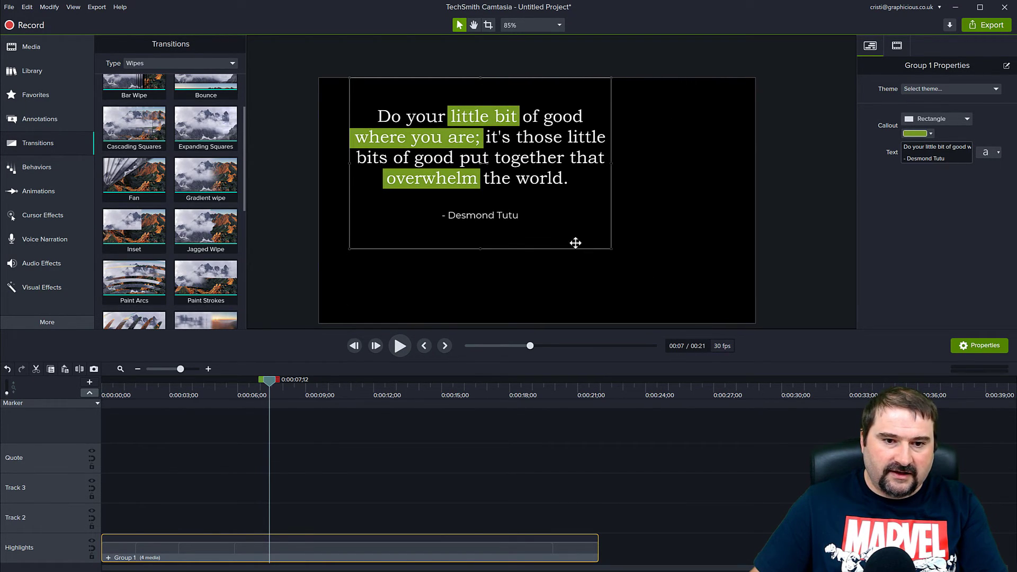
{"action": "left_click_drag", "start_coordinate": [487, 157], "coordinate": [543, 201]}
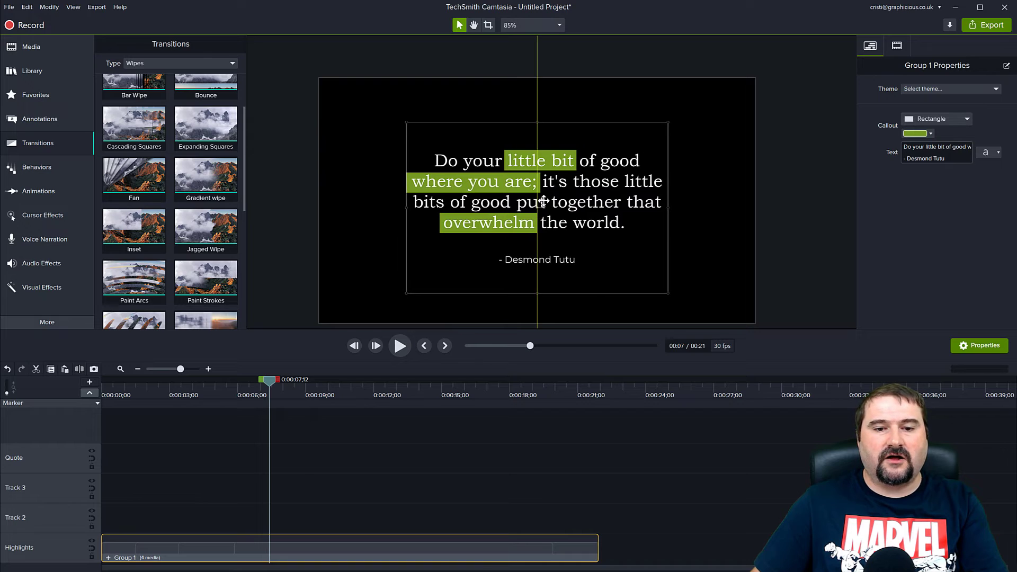
{"action": "left_click", "coordinate": [123, 386]}
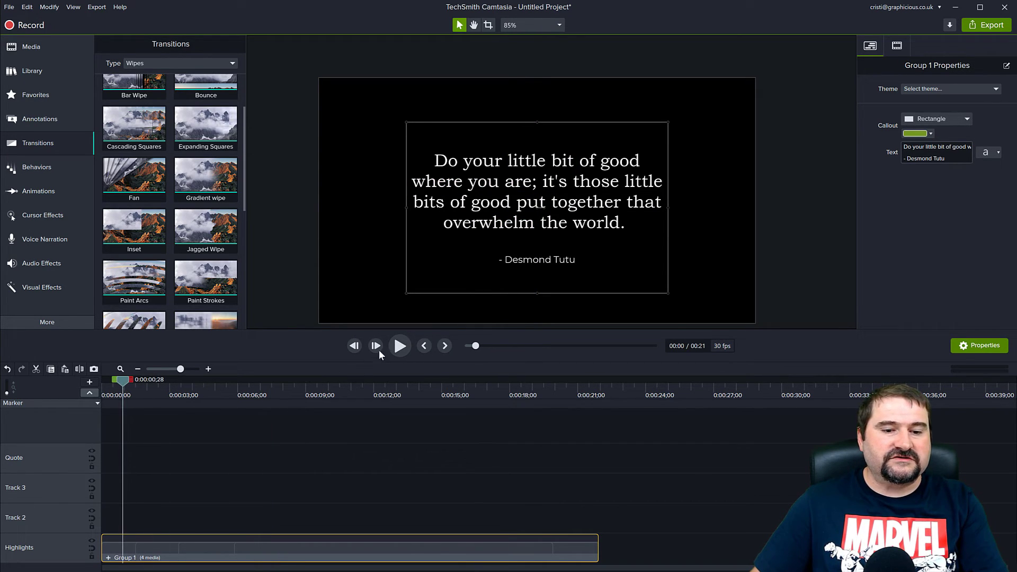
{"action": "left_click", "coordinate": [404, 345]}
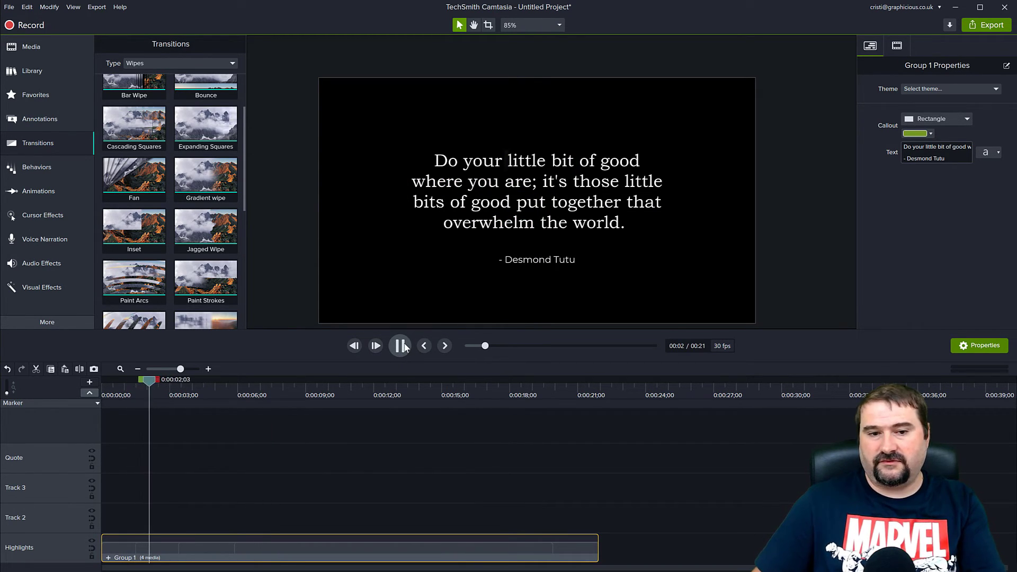